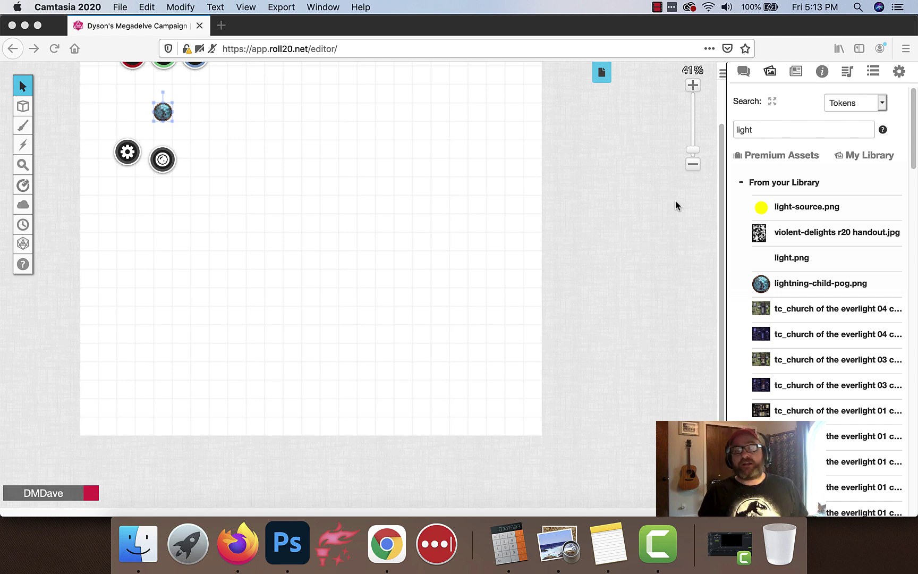
Open the Morlock Retreat Upper page and look over its whole cave map
click(600, 72)
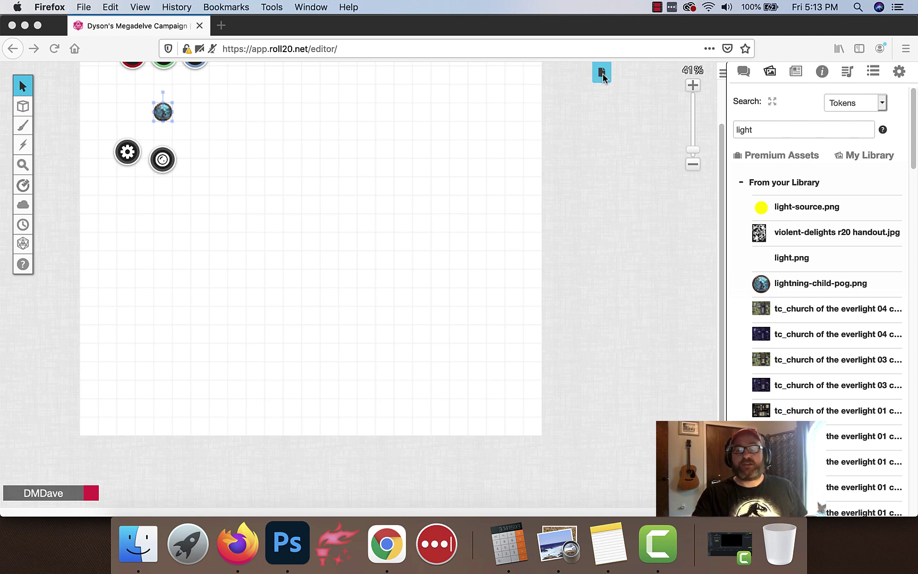
click(601, 73)
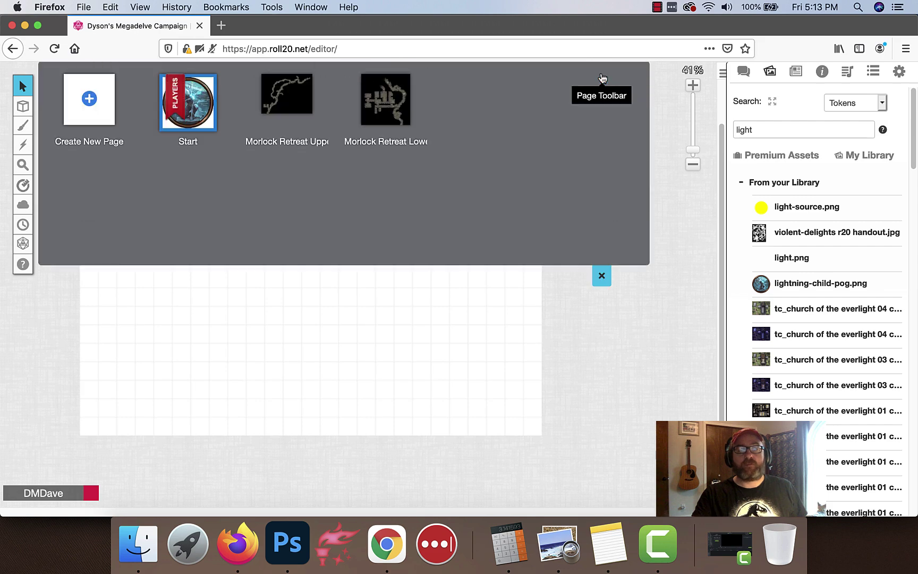
click(290, 104)
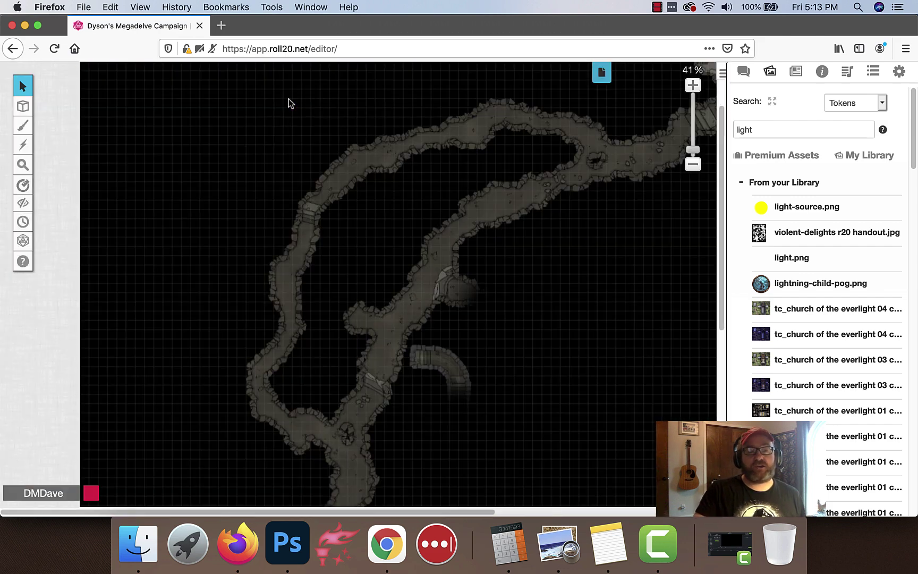
scroll(404, 199, down, 5)
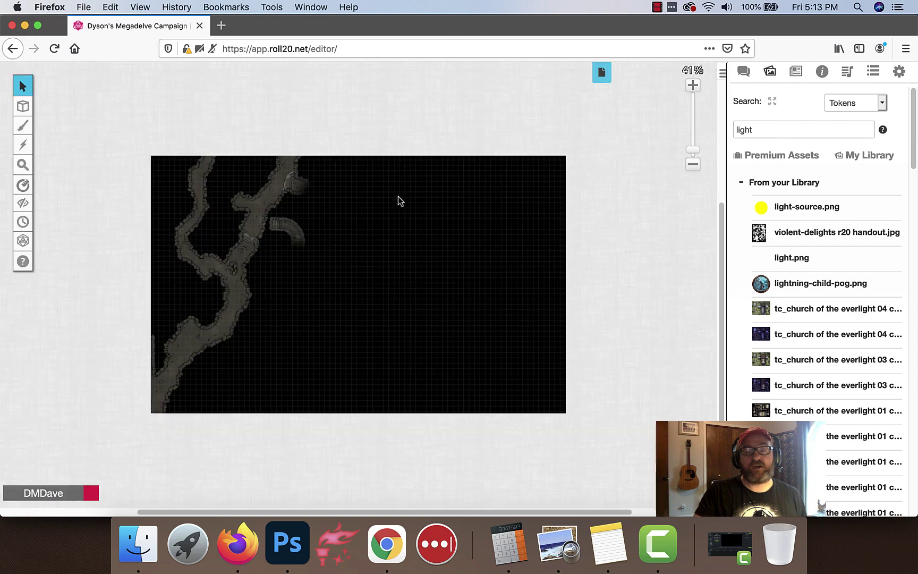
scroll(446, 132, up, 5)
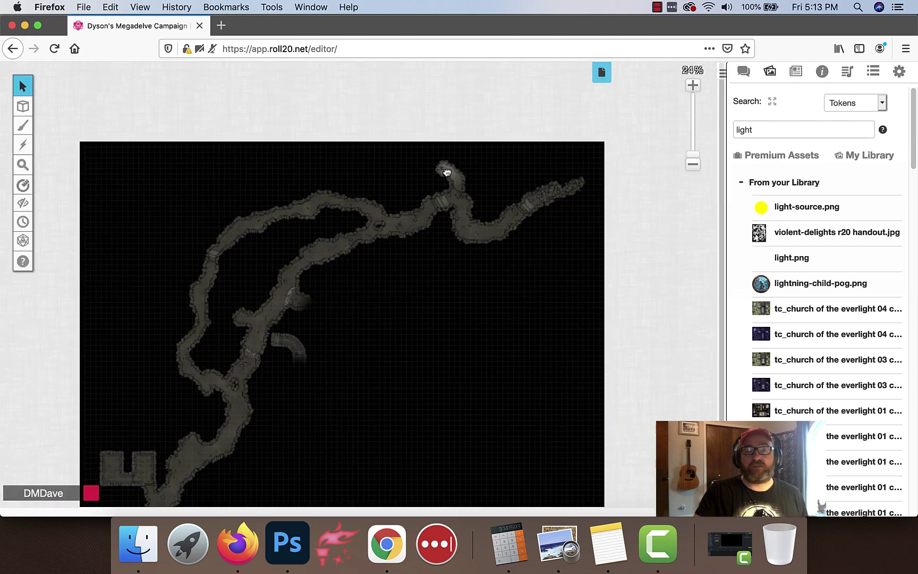
Open the Morlock Retreat Lower page and inspect its Dynamic Lighting layer, finishing back on the Objects & Tokens layer
click(601, 71)
click(381, 101)
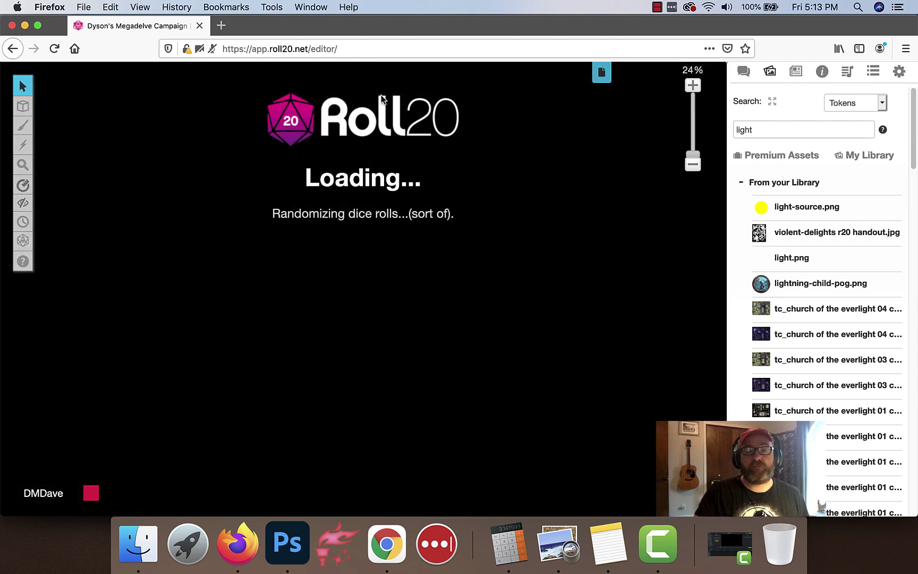
scroll(231, 274, up, 5)
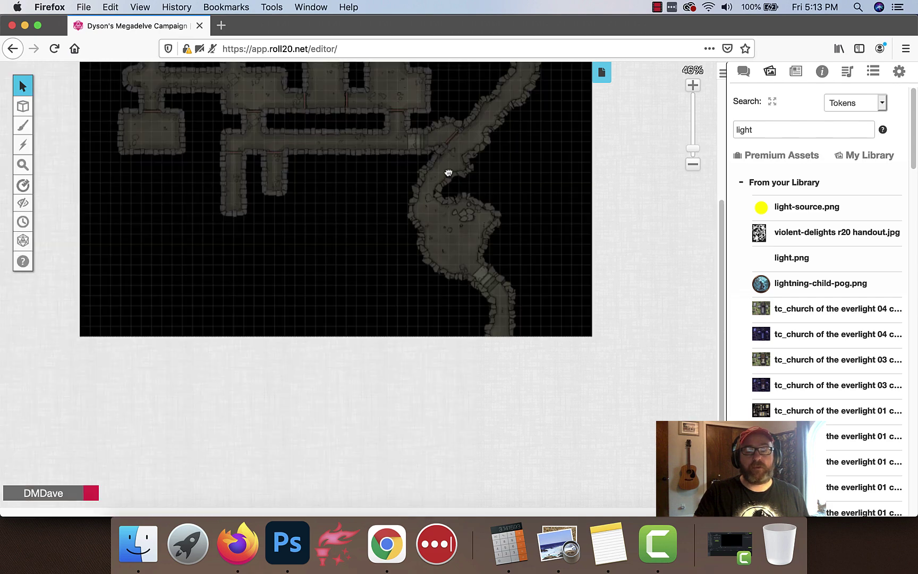
mouse_move(22, 106)
click(66, 155)
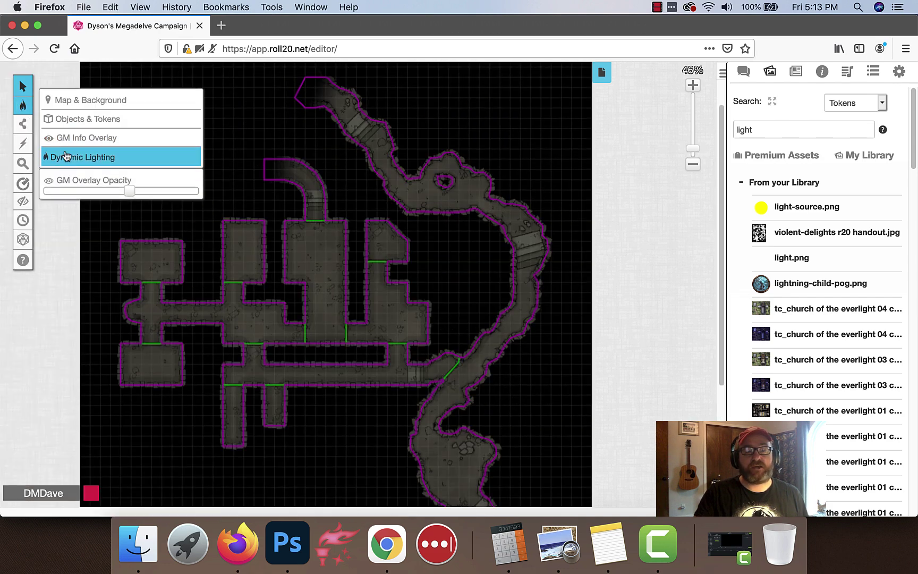
click(85, 118)
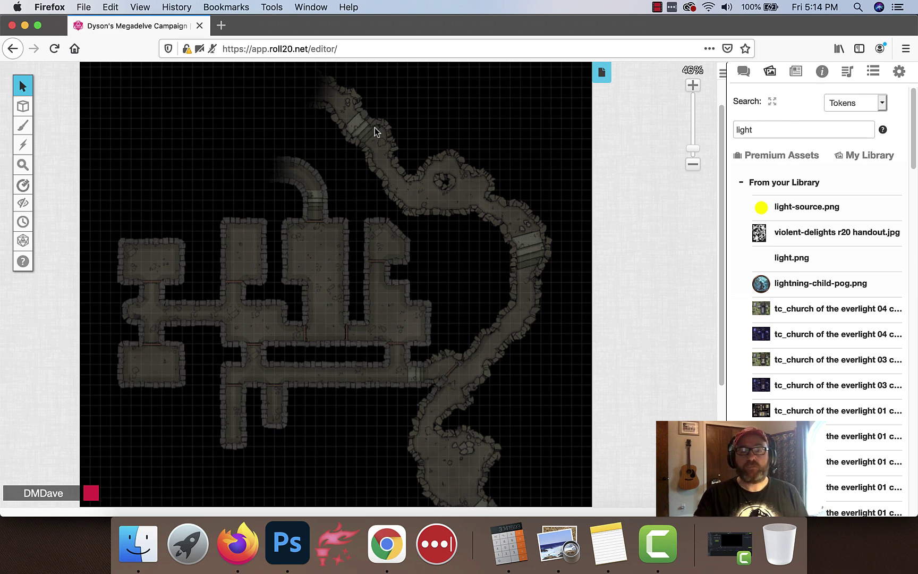
Return to the Morlock Retreat Upper page and bring the northern dead-end passage with the ladder into close view
click(603, 75)
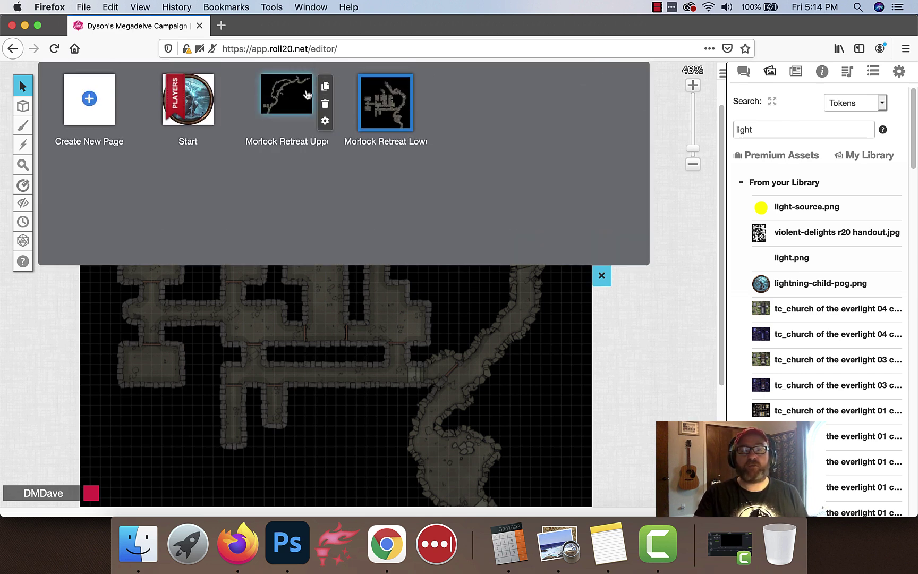
click(290, 97)
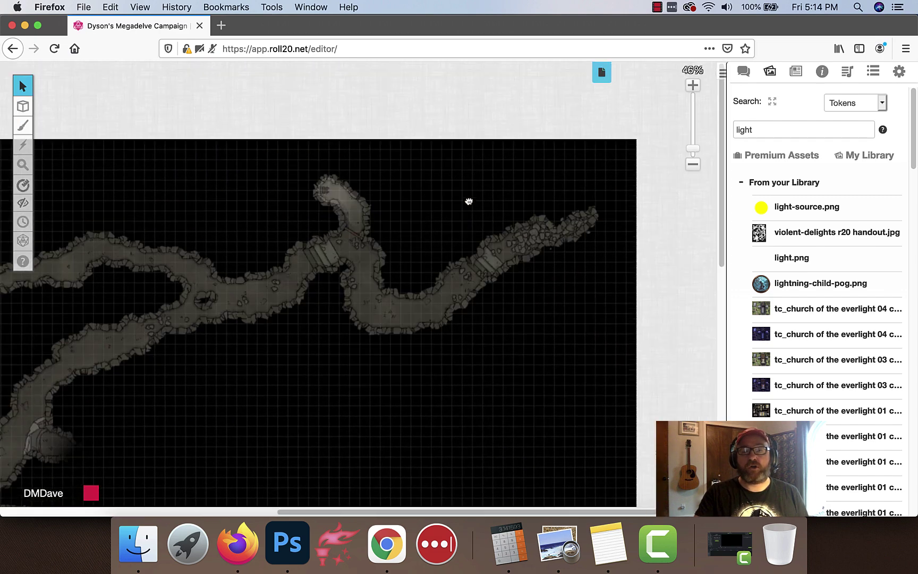
scroll(469, 205, up, 3)
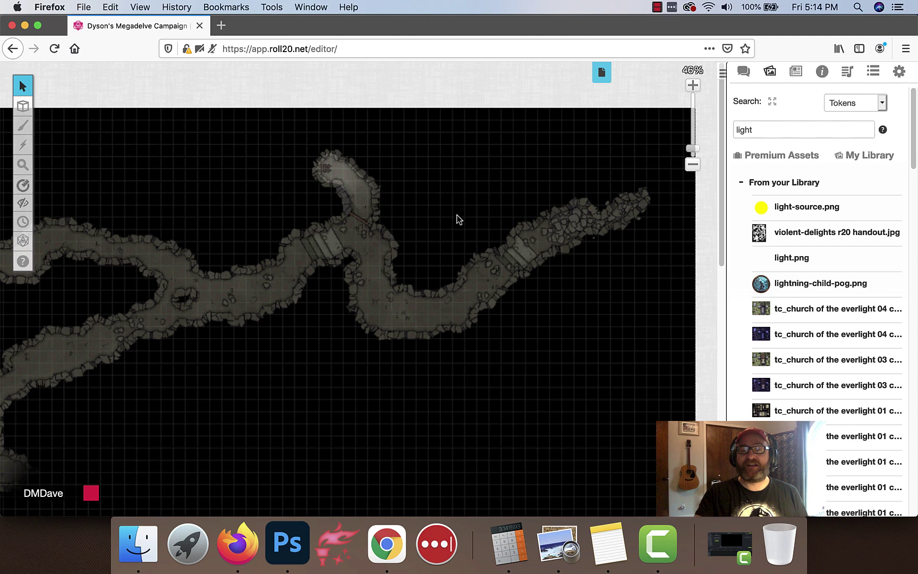
scroll(459, 218, up, 2)
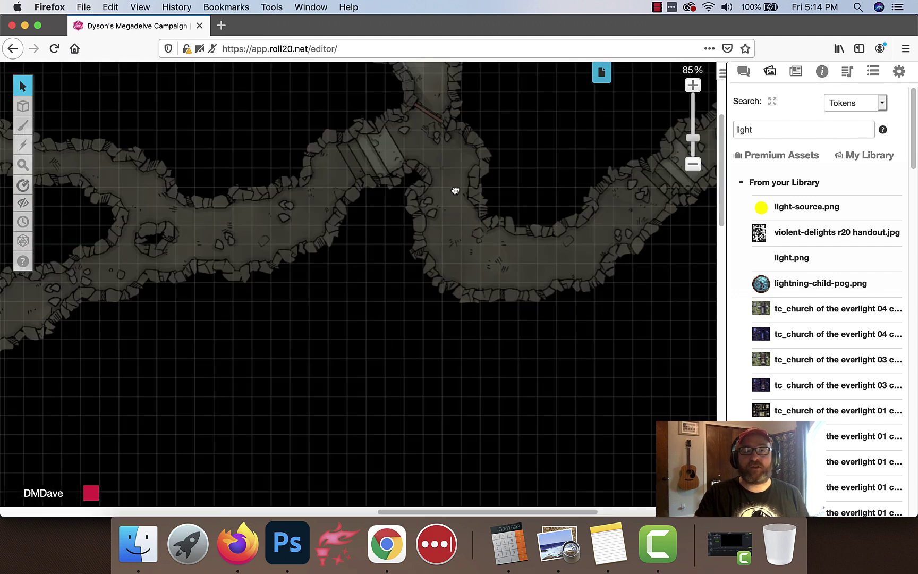
drag(455, 191, 436, 291)
scroll(439, 284, up, 4)
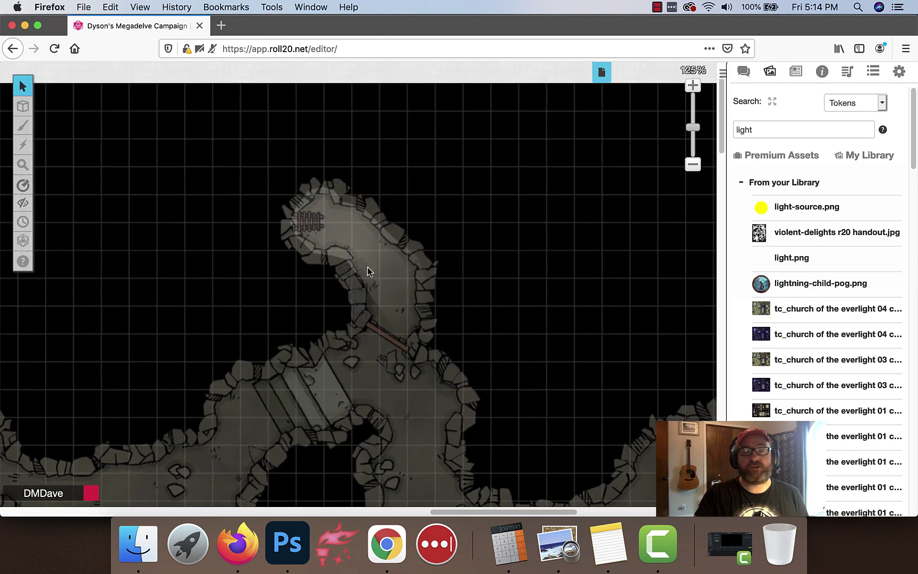
Inspect the Dynamic Lighting layer around the ladder passage and return to the Objects & Tokens layer
mouse_move(23, 105)
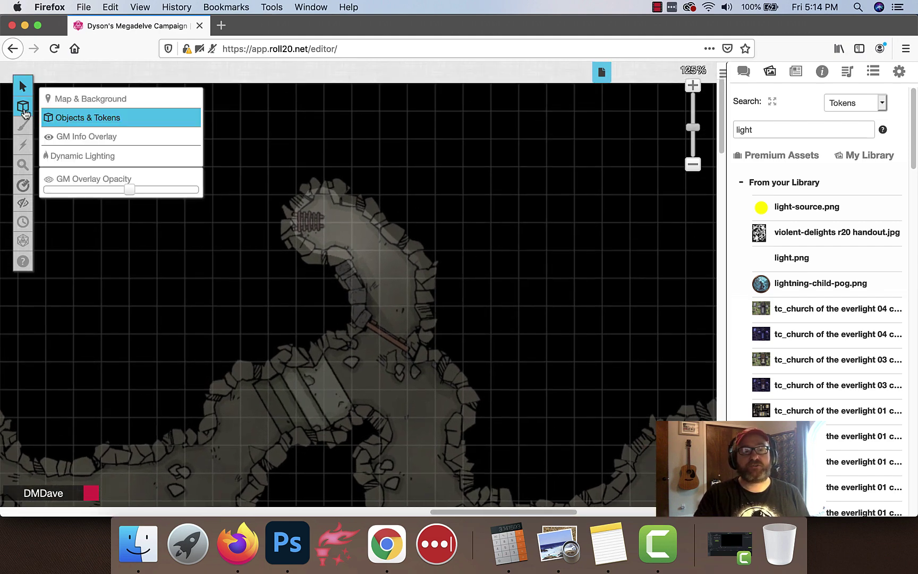
click(78, 159)
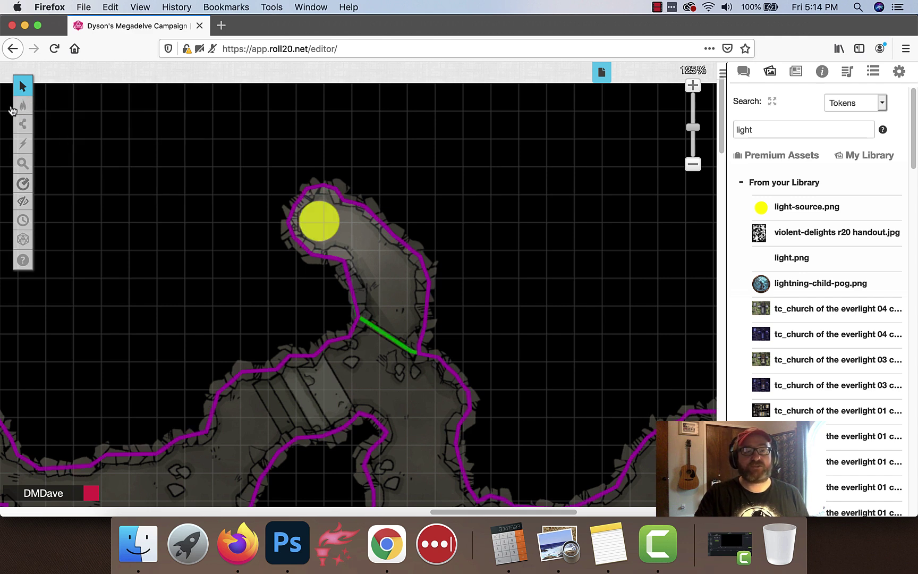
click(69, 120)
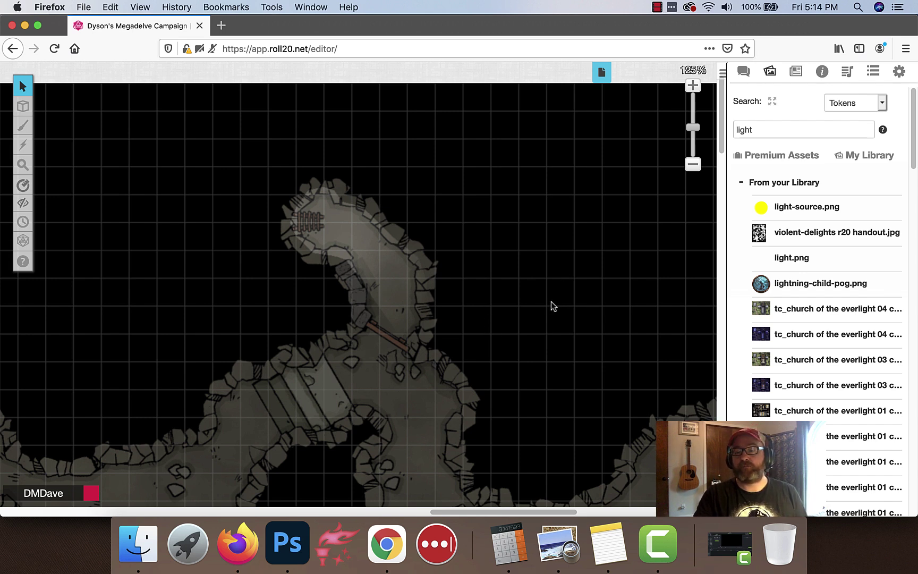
Show the personal art library and expand the Number Tokens folder and its 1 Tokens subfolder
click(881, 157)
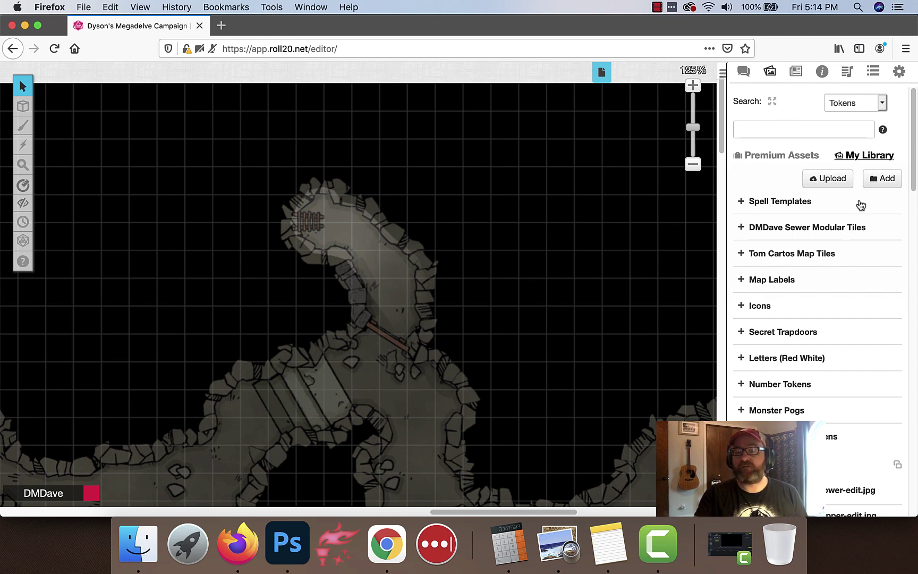
scroll(760, 245, down, 3)
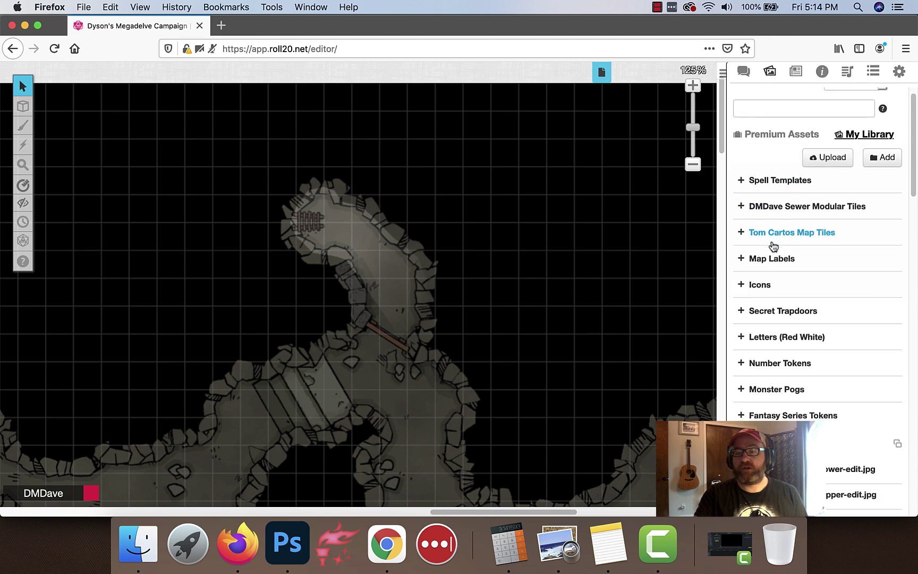
click(741, 328)
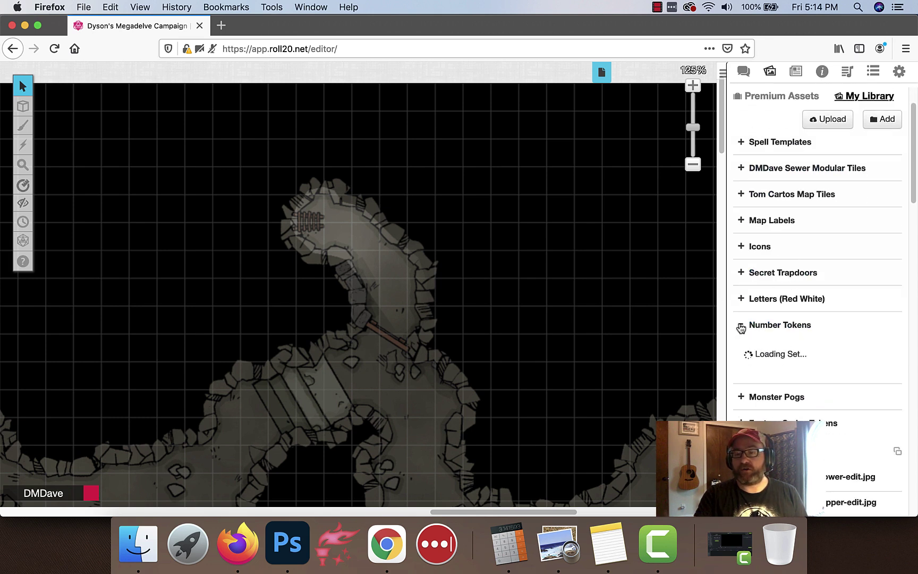
scroll(779, 308, down, 3)
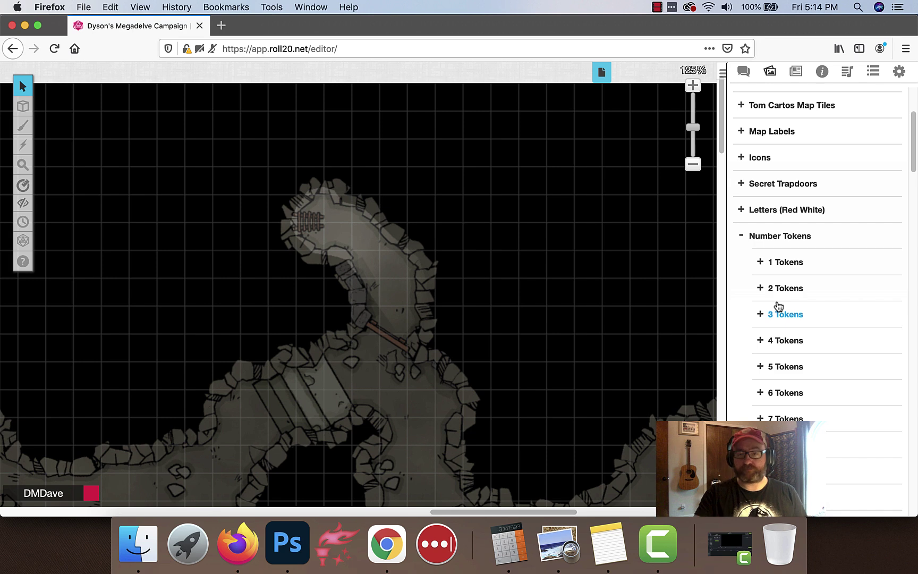
scroll(778, 307, down, 15)
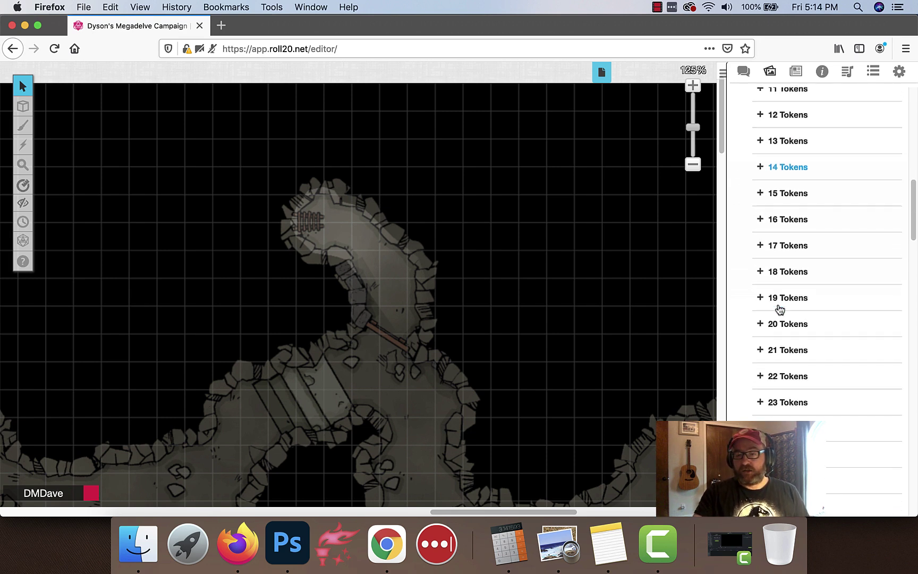
scroll(779, 308, up, 15)
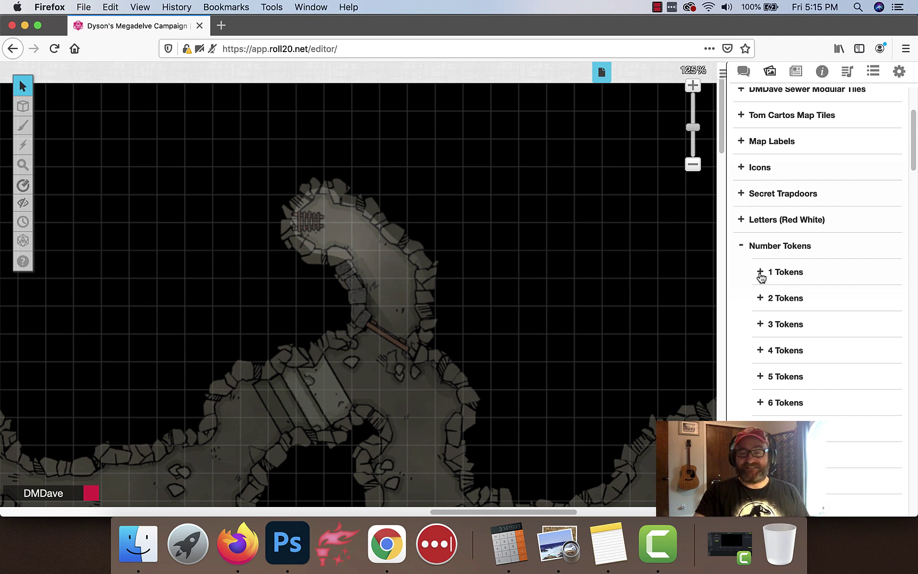
click(761, 273)
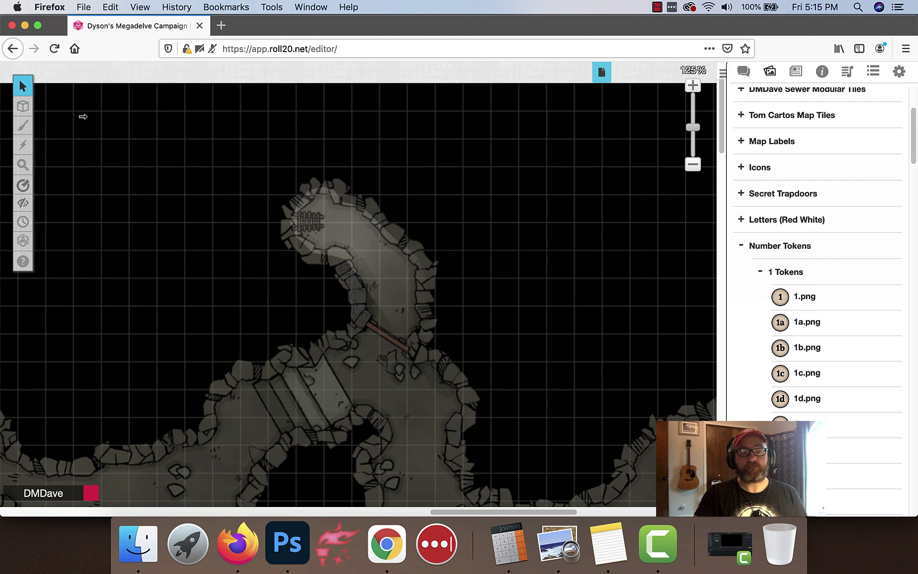
Switch to the GM Info Overlay layer and place the 1.png token in the northern passage beside the ladder
mouse_move(23, 107)
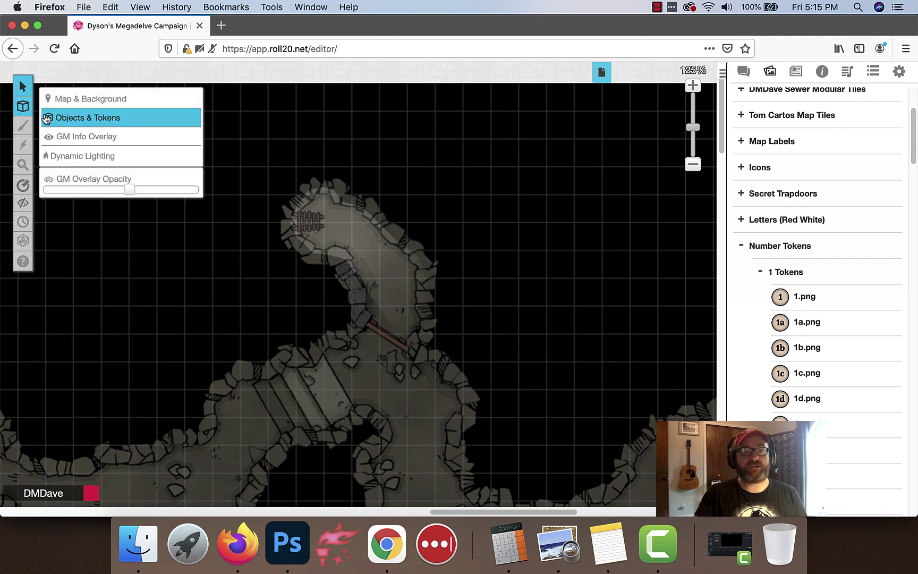
click(54, 137)
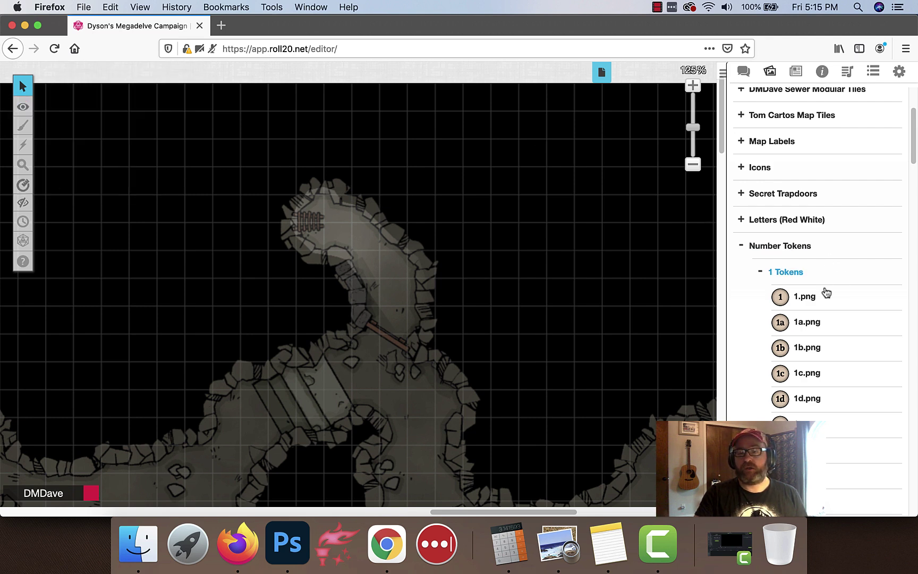
mouse_move(812, 299)
drag(812, 299, 363, 237)
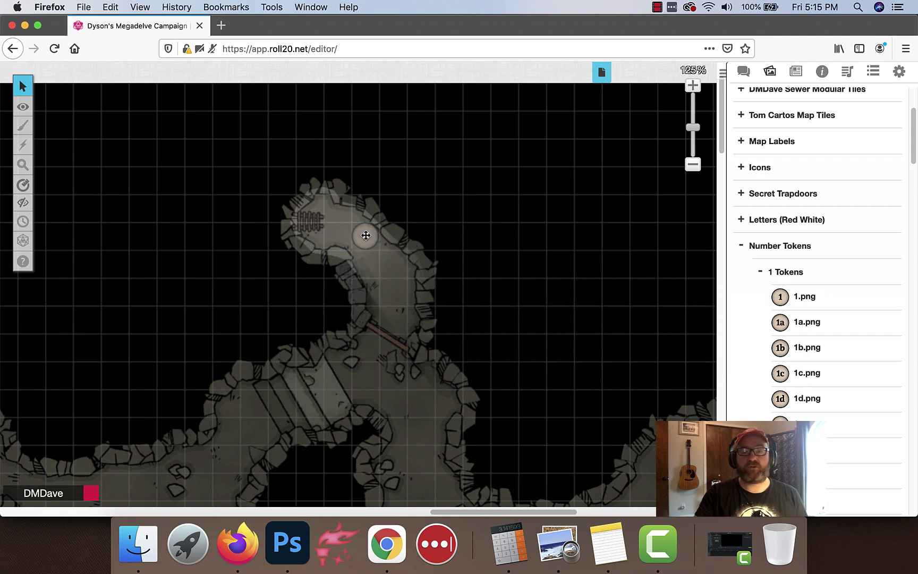
Expand the 2 Tokens folder and place the 2.png token in the eastern passage, between the stairs and the rubble
scroll(447, 274, down, 3)
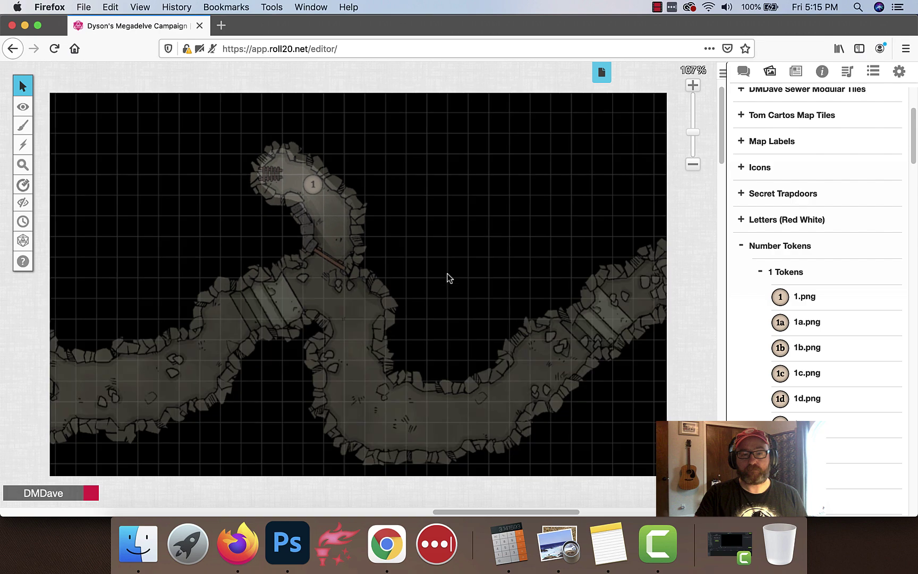
scroll(447, 274, up, 2)
drag(459, 301, 426, 261)
scroll(445, 252, down, 2)
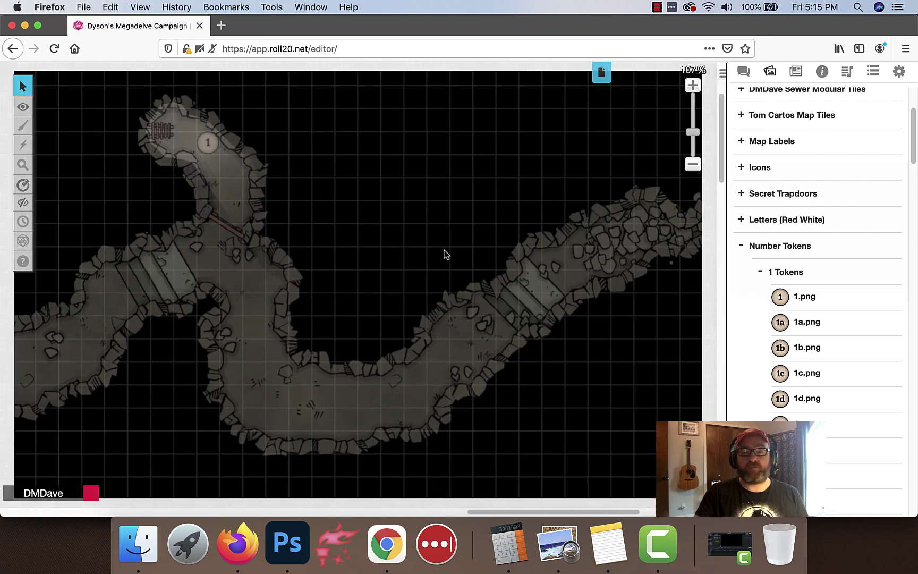
scroll(445, 255, left, 2)
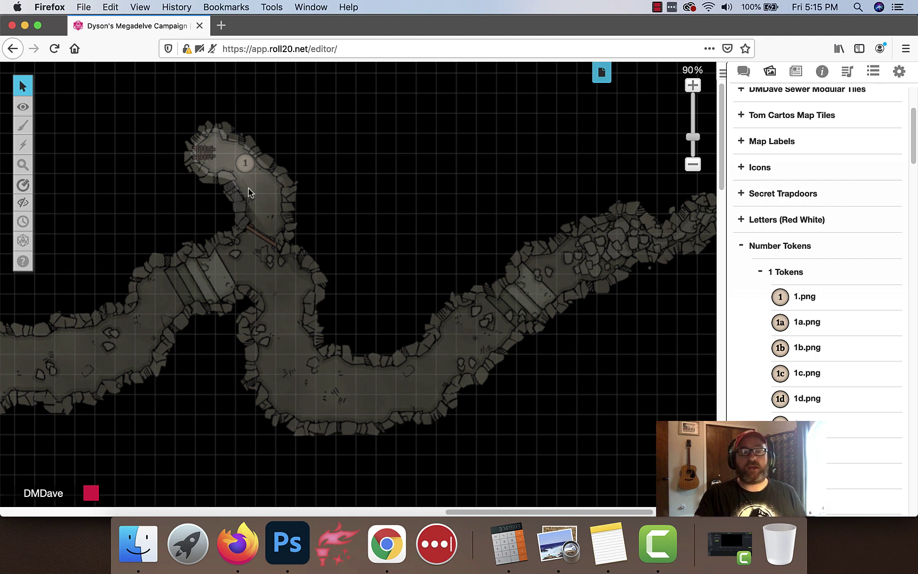
click(211, 152)
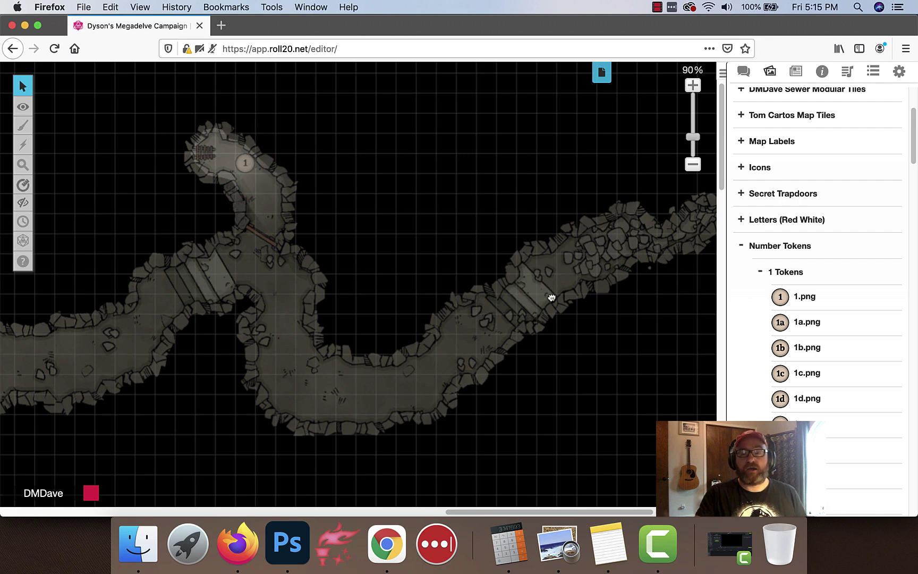
drag(549, 298, 493, 303)
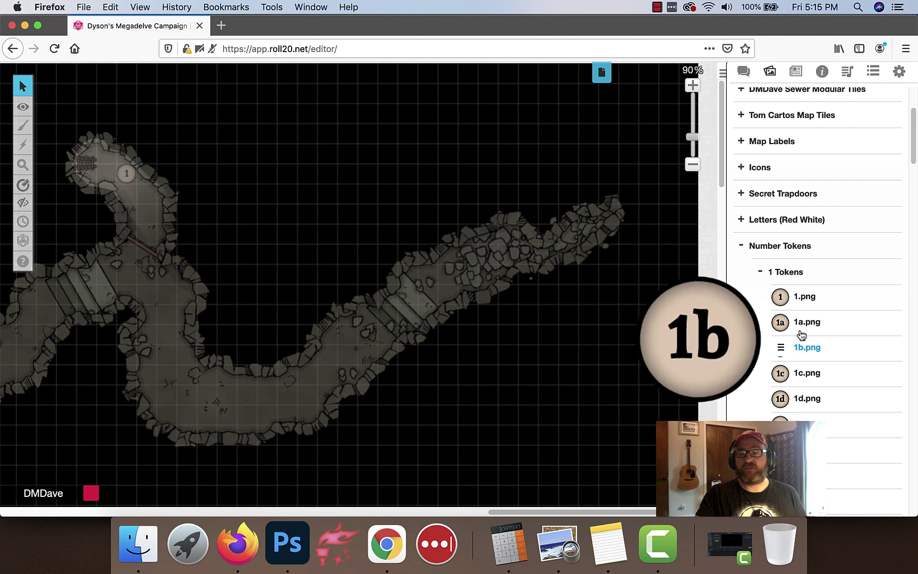
scroll(779, 372, down, 3)
scroll(790, 396, down, 3)
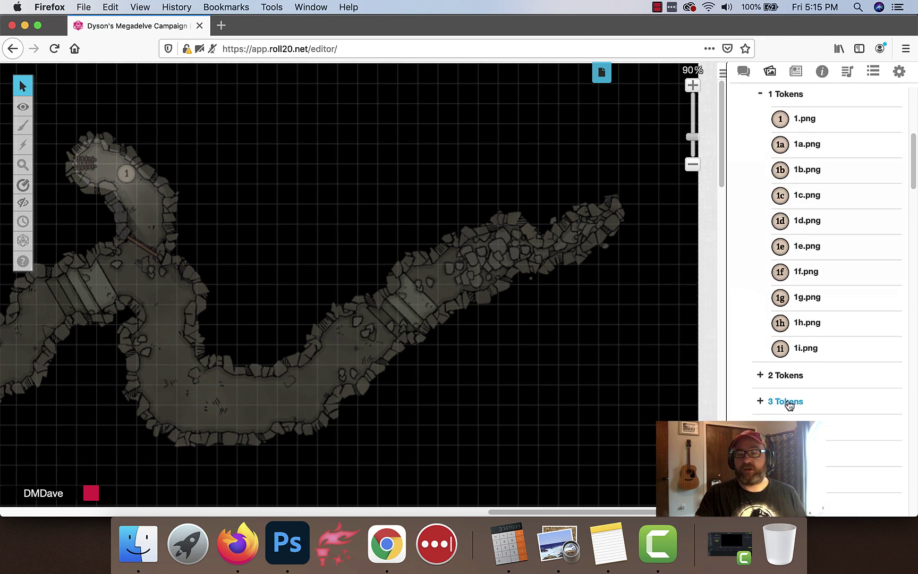
click(760, 376)
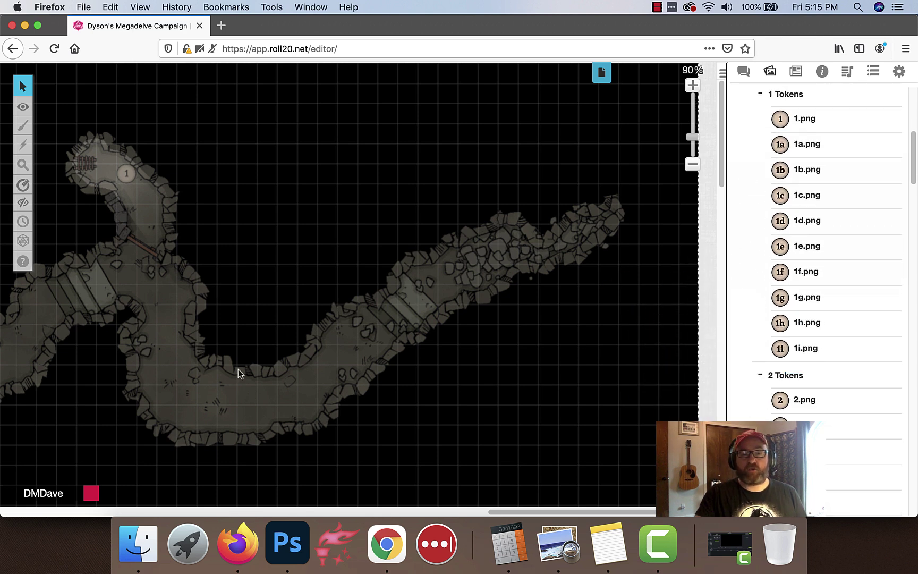
drag(776, 396, 427, 298)
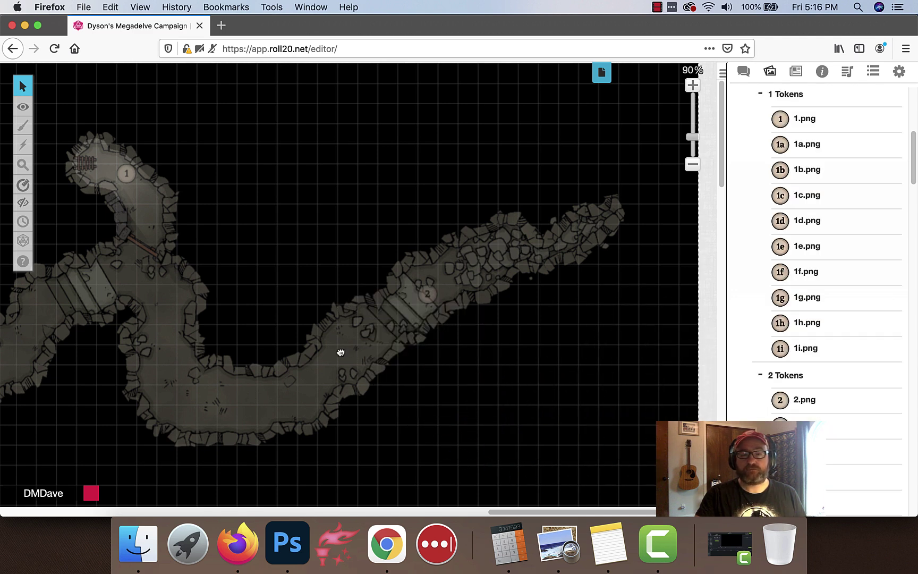
Expand the 3 Tokens folder and place the 3.png token in the wide diagonal passage southwest of the pit junction
scroll(383, 349, left, 5)
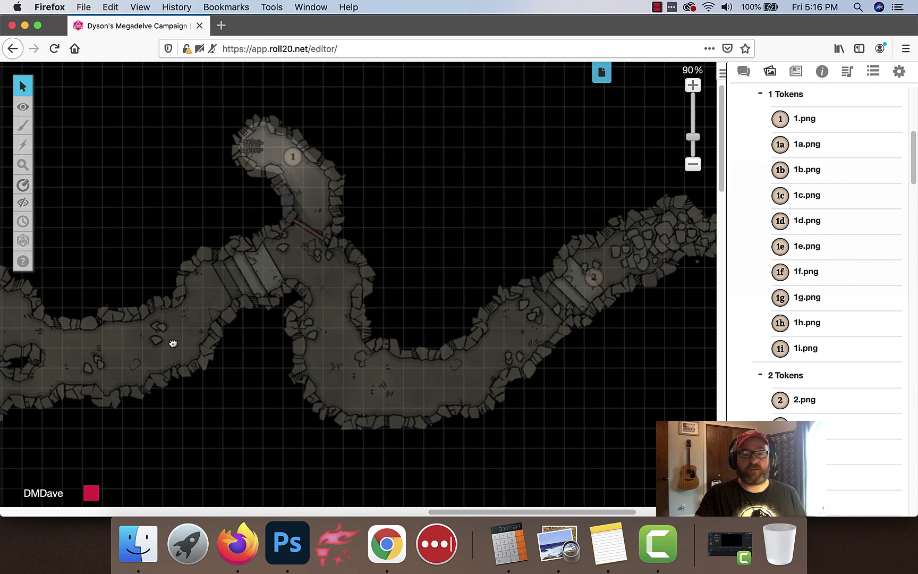
scroll(172, 345, left, 10)
scroll(430, 328, down, 8)
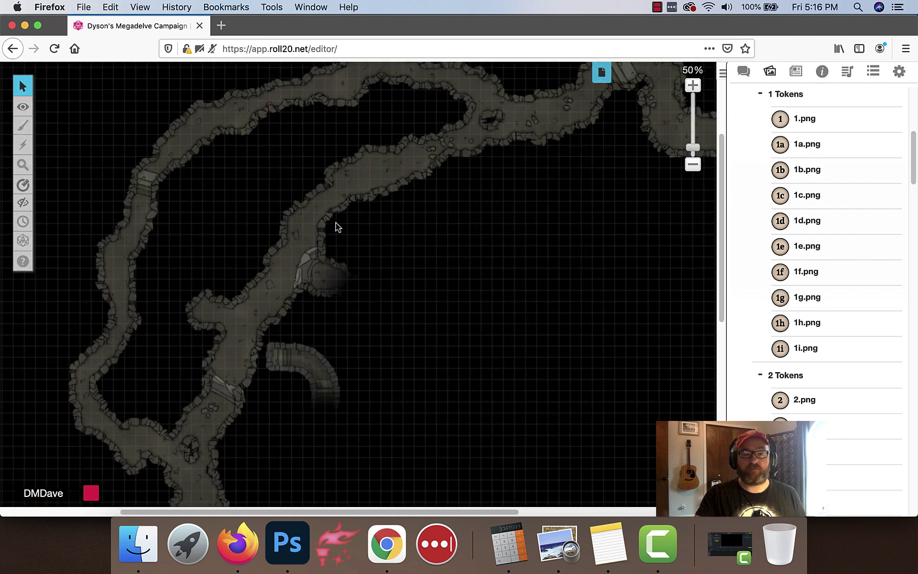
scroll(361, 312, up, 5)
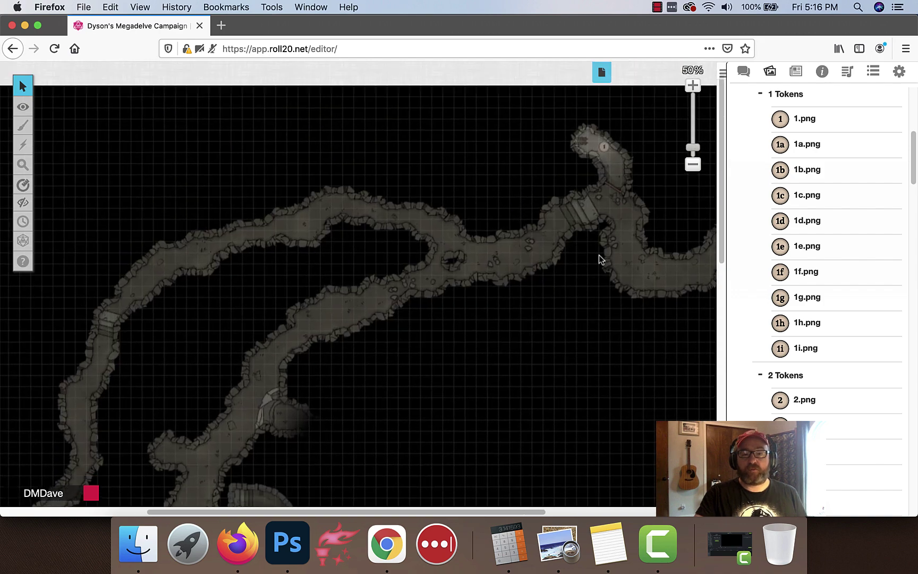
scroll(326, 337, down, 2)
mouse_move(889, 305)
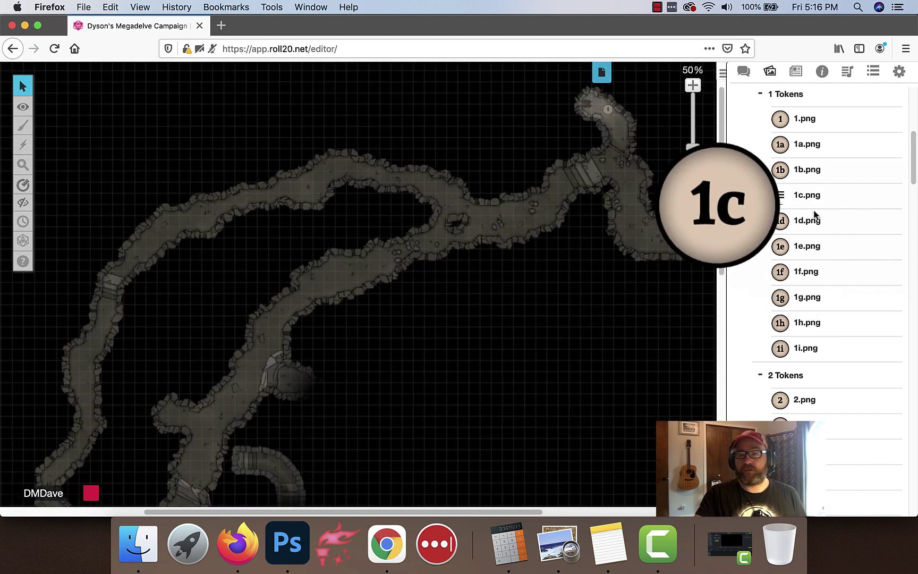
scroll(814, 395, down, 4)
click(760, 376)
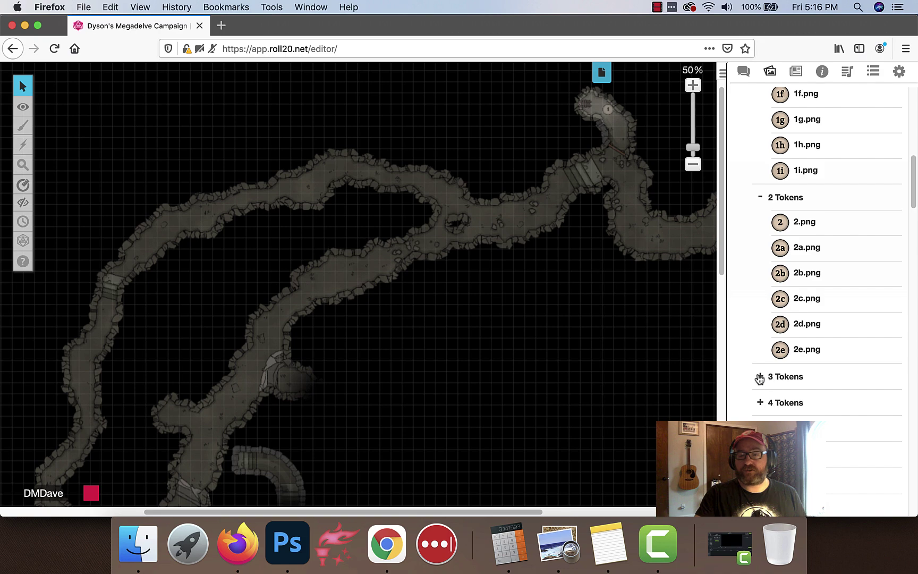
drag(809, 403, 436, 324)
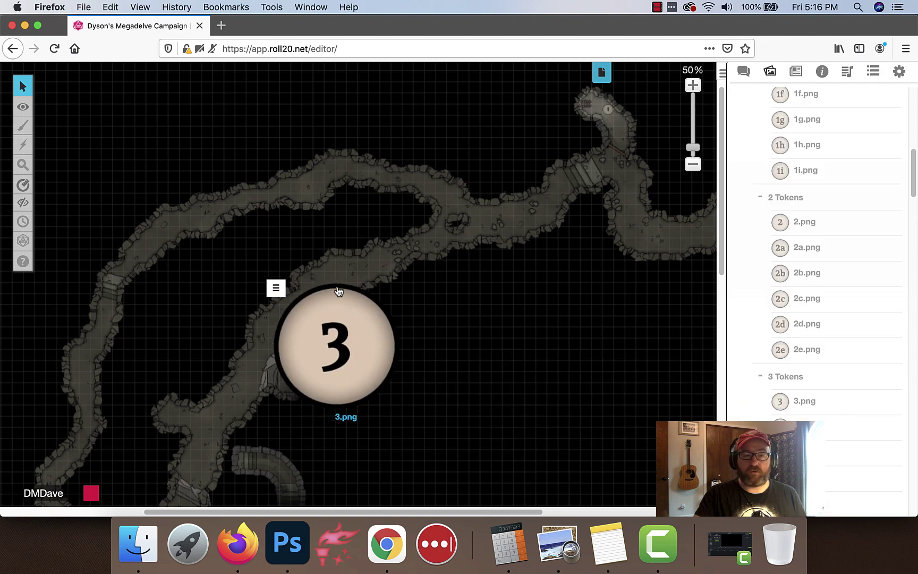
drag(338, 291, 319, 287)
scroll(343, 303, up, 5)
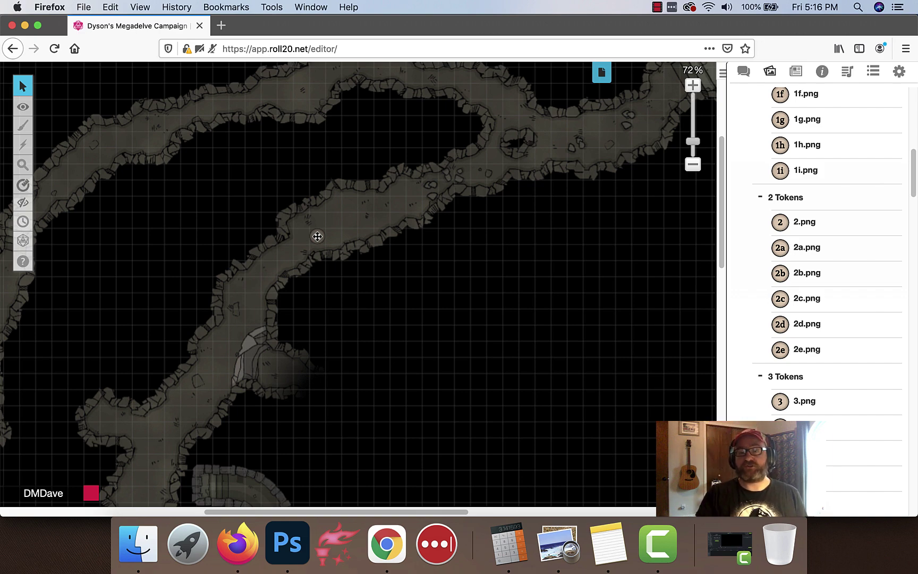
Expand the 4 Tokens folder and place the 4.png token in the small alcove west of the diagonal passage
scroll(378, 380, down, 5)
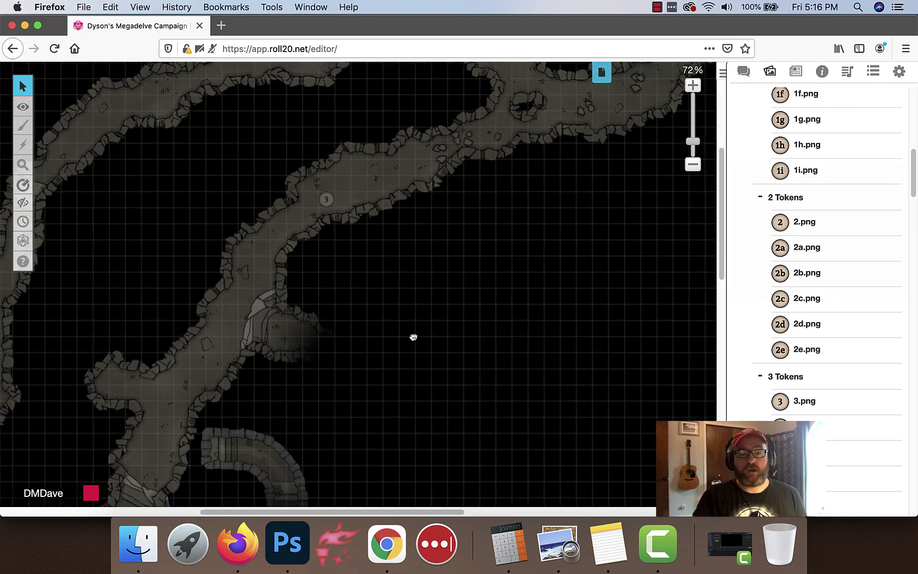
scroll(412, 336, left, 4)
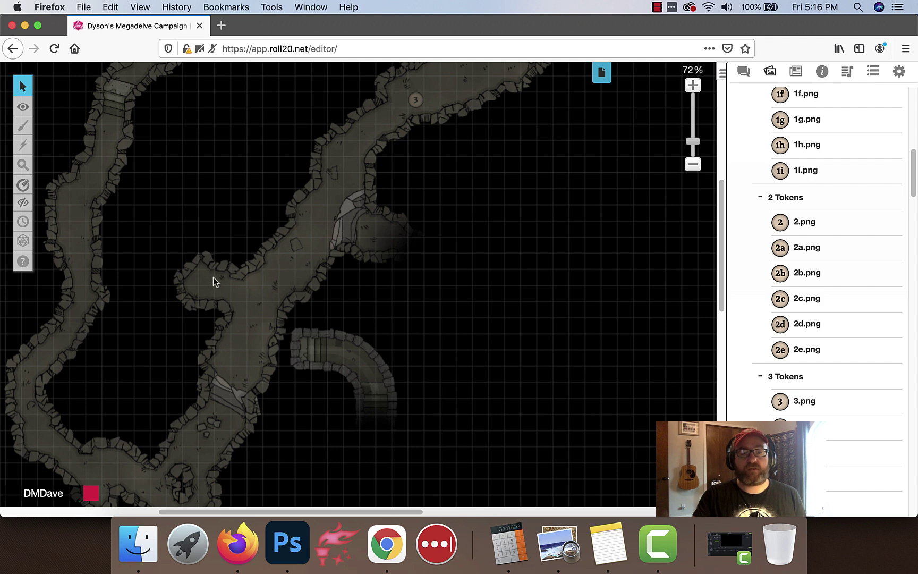
scroll(812, 404, down, 3)
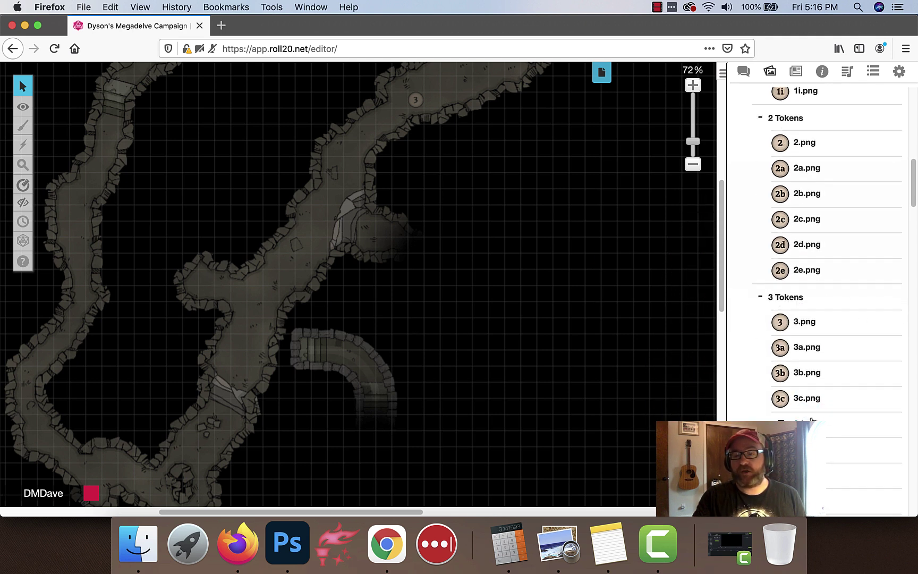
scroll(812, 404, down, 6)
click(762, 349)
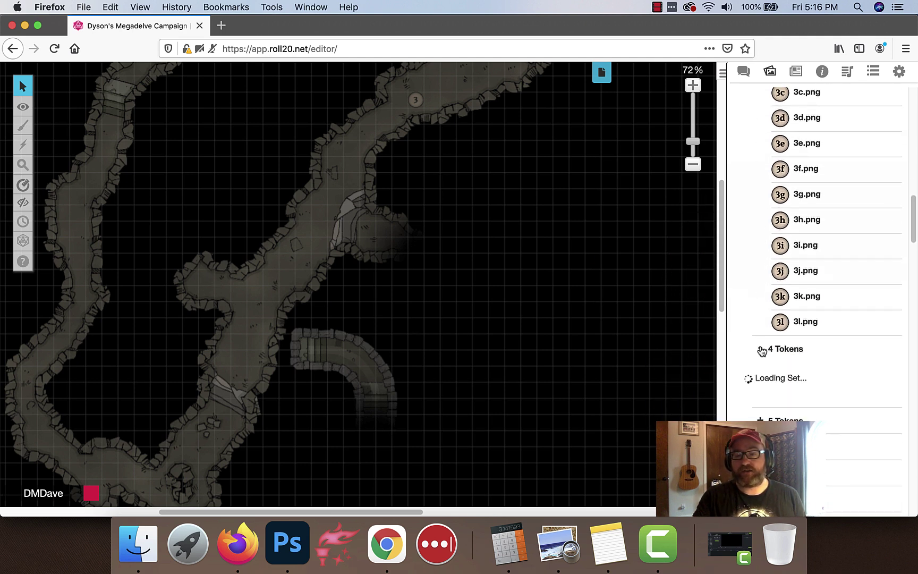
drag(797, 373, 210, 277)
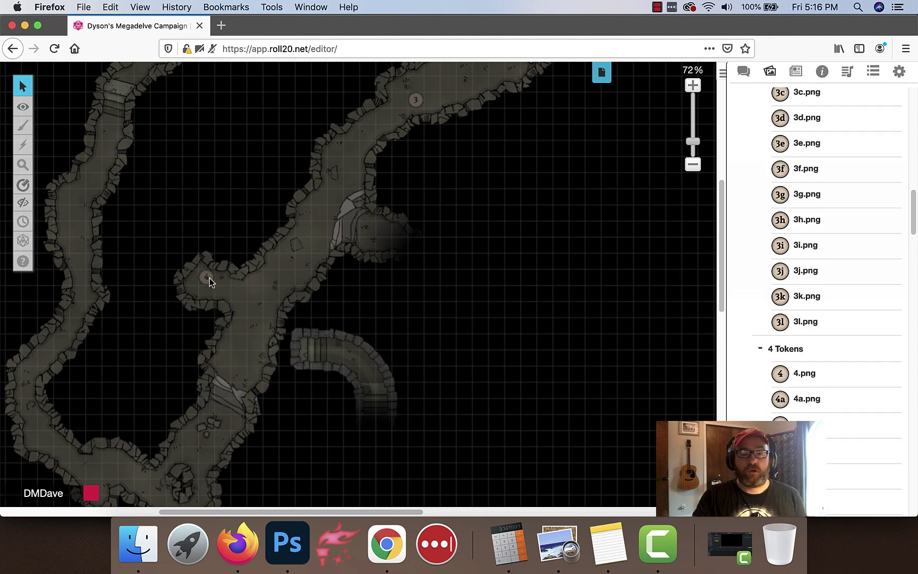
Inspect the Dynamic Lighting layer around the curved stairway and return to the GM Info Overlay layer
scroll(274, 301, down, 3)
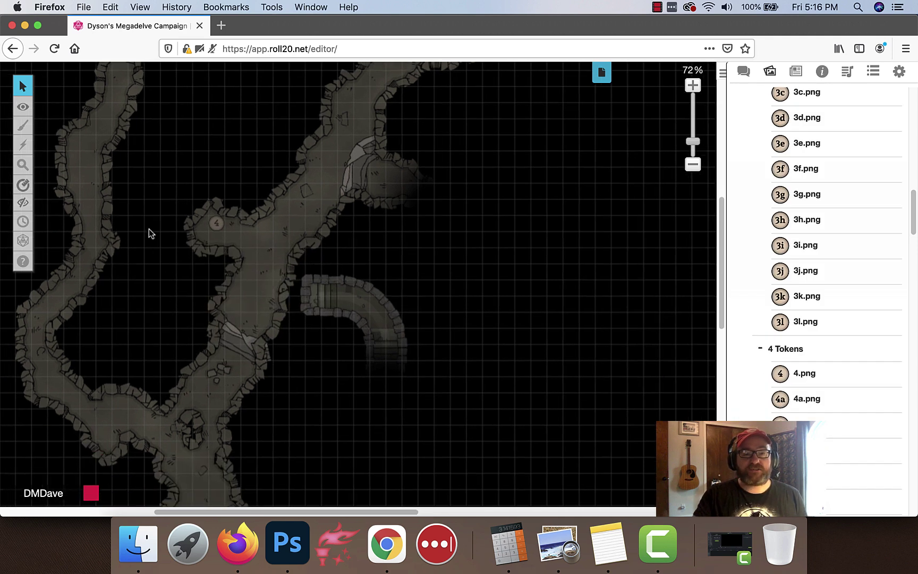
mouse_move(23, 107)
click(65, 157)
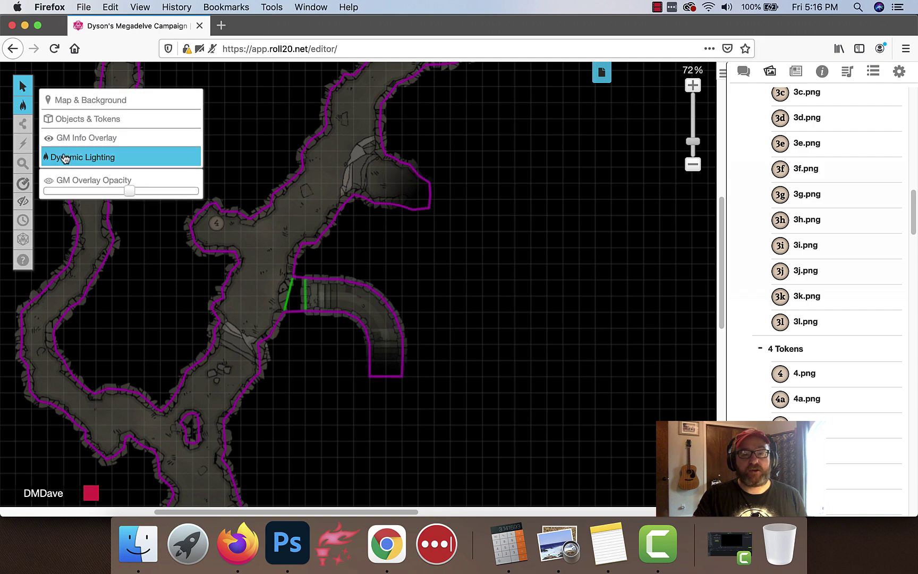
click(61, 137)
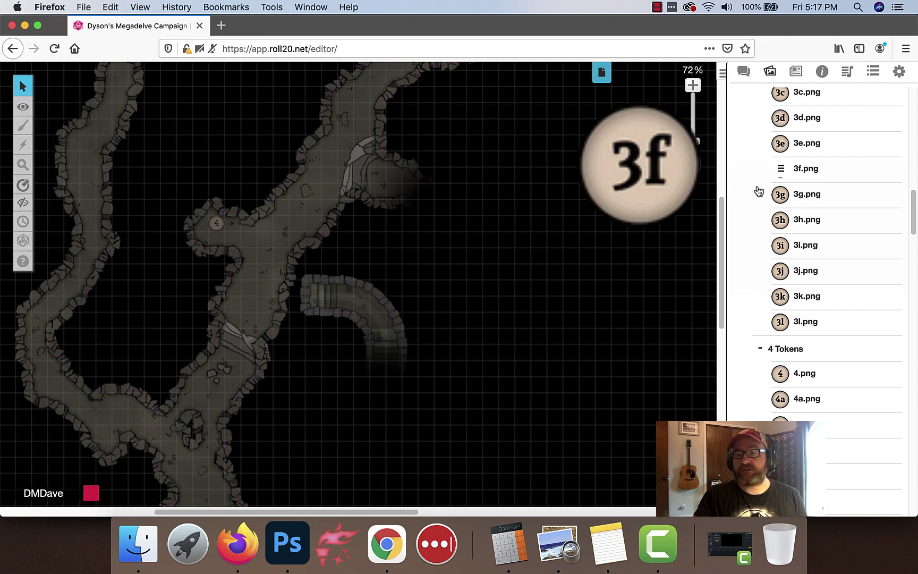
Search the art library for "secret" and place secret-door.png between the main passage and the curved stairway
drag(913, 210, 914, 96)
click(763, 133)
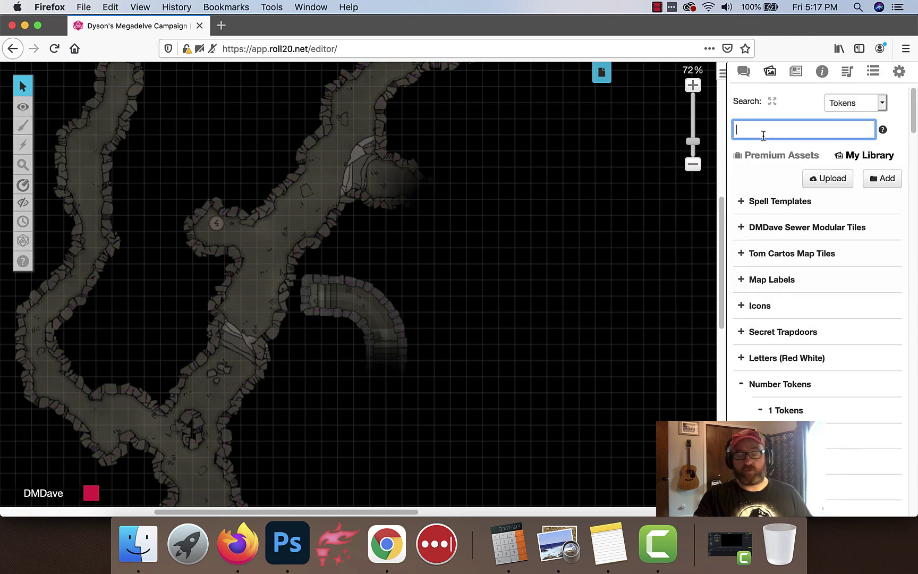
text(secre)
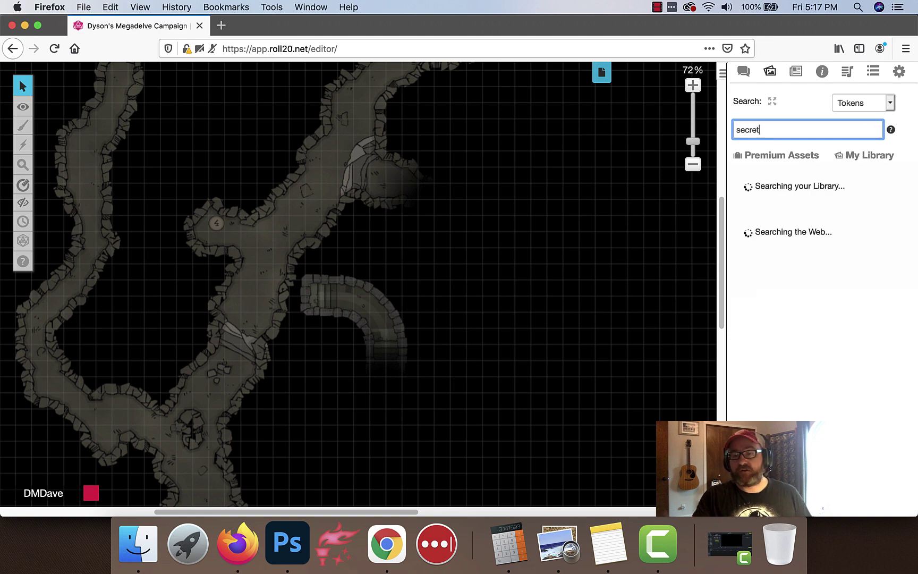
text(t)
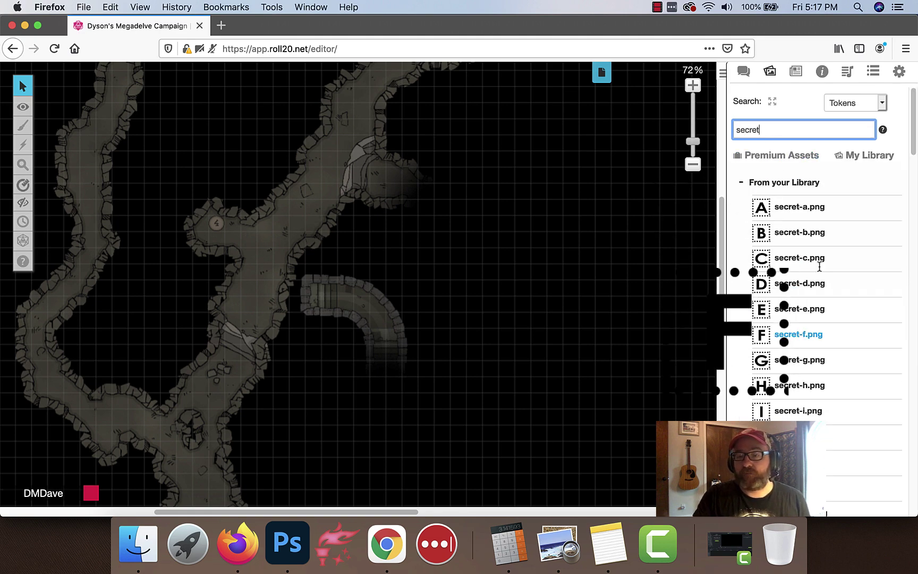
scroll(820, 267, down, 15)
mouse_move(795, 365)
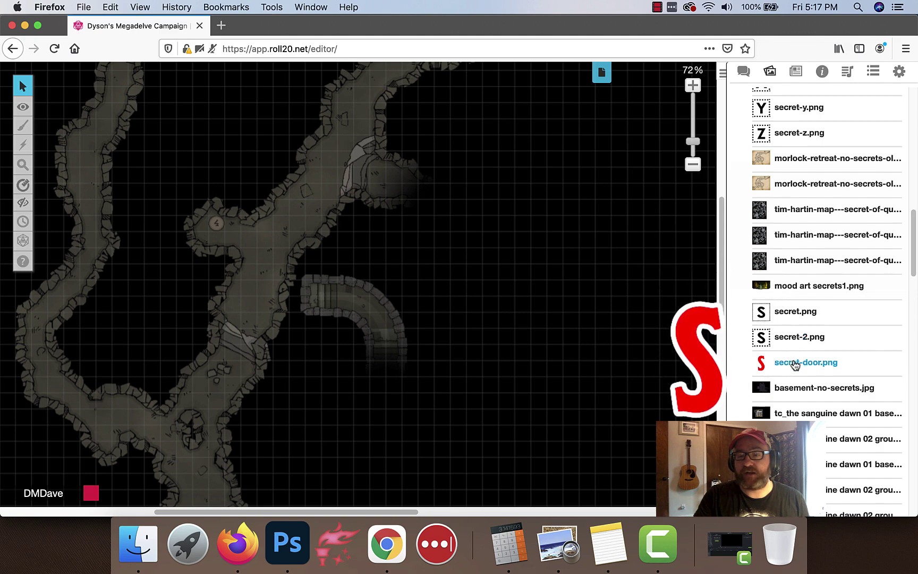
drag(795, 364, 289, 289)
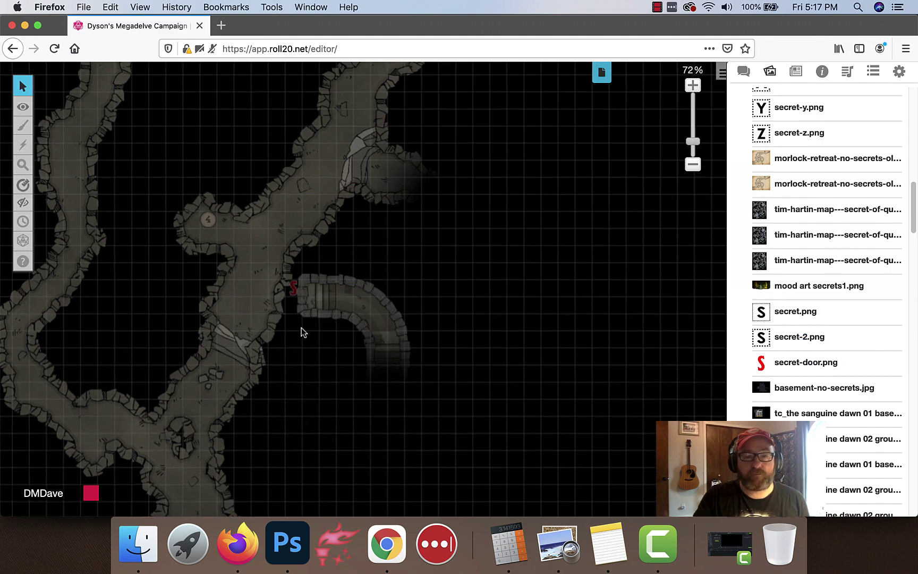
Enlarge the red S secret door marker and center it in the gap before the curved stairway
scroll(290, 316, up, 5)
click(260, 290)
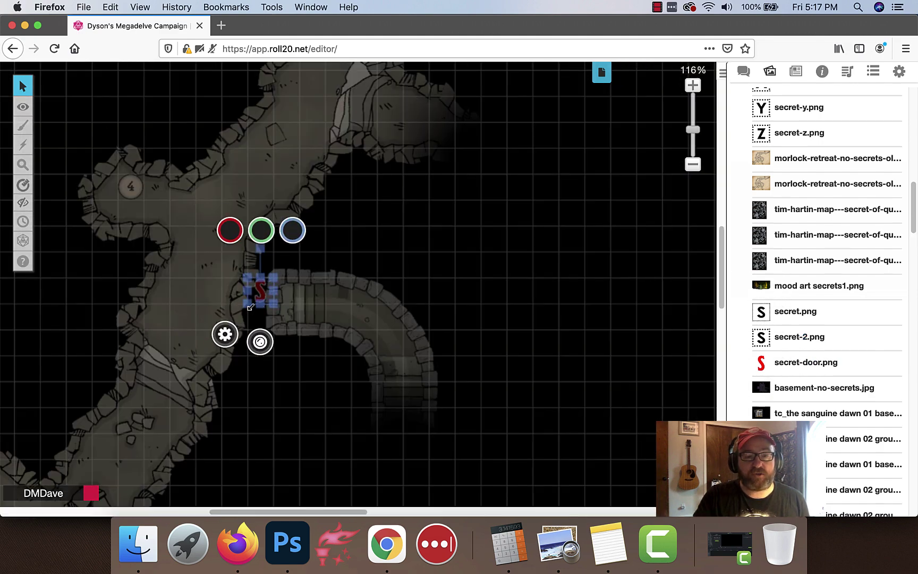
drag(250, 308, 229, 332)
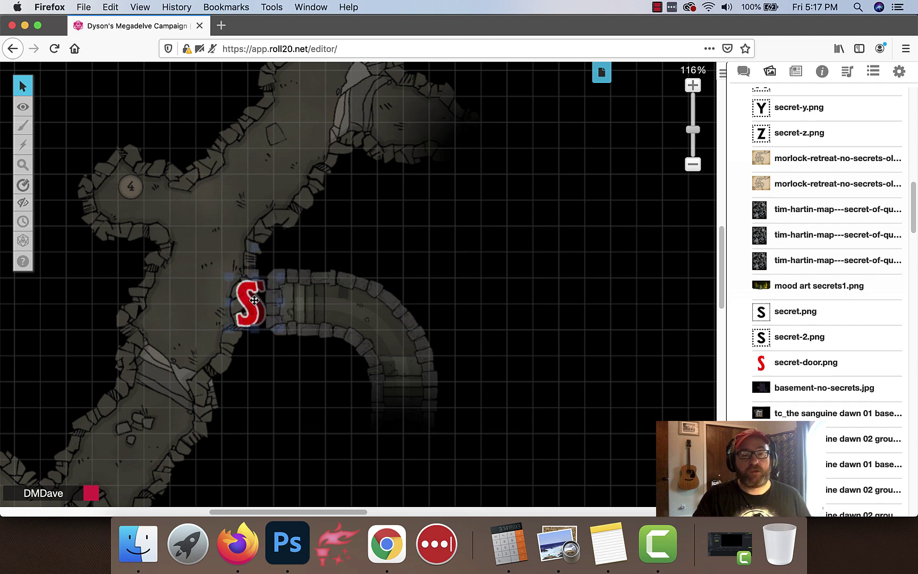
click(389, 301)
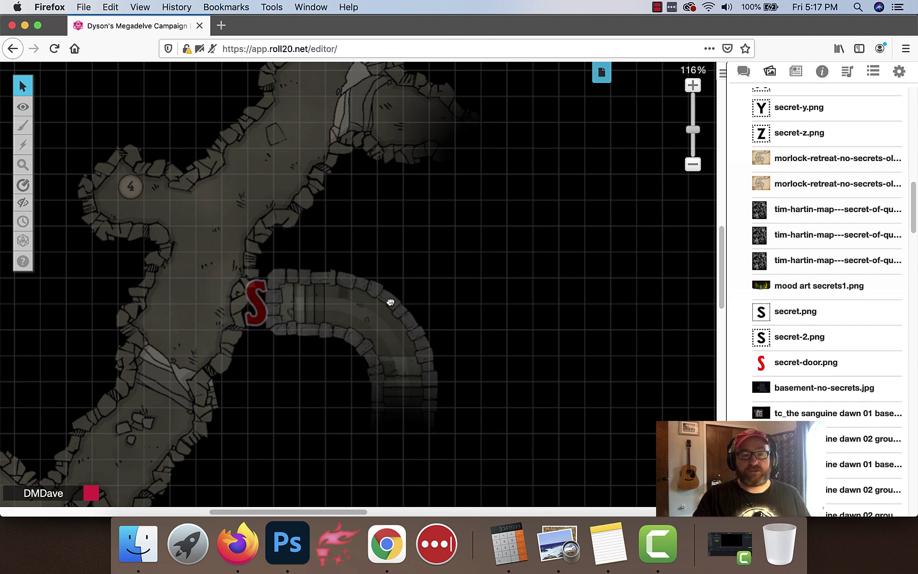
Return to the personal art library, expand the 5 Tokens folder and place 5.png in the main passage beside the secret door marker
scroll(466, 274, left, 5)
click(796, 75)
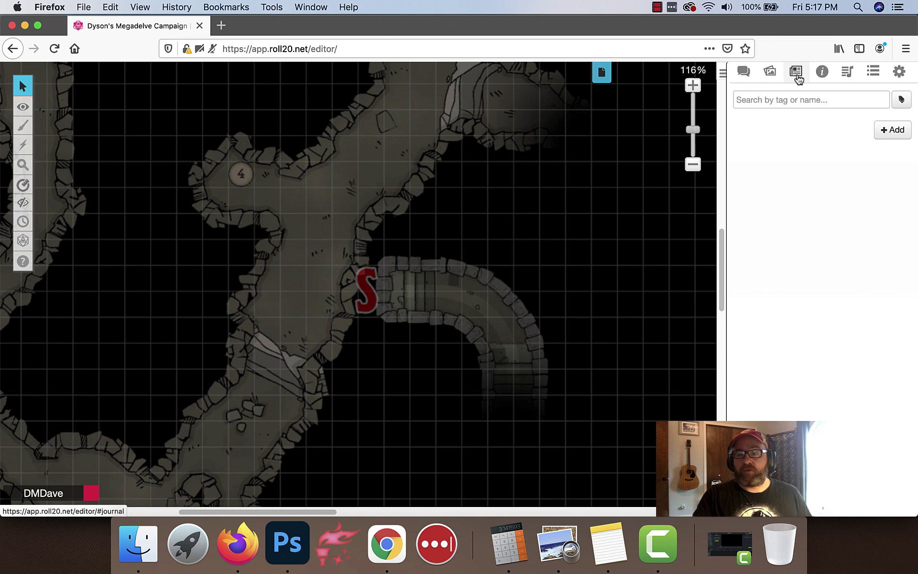
click(774, 78)
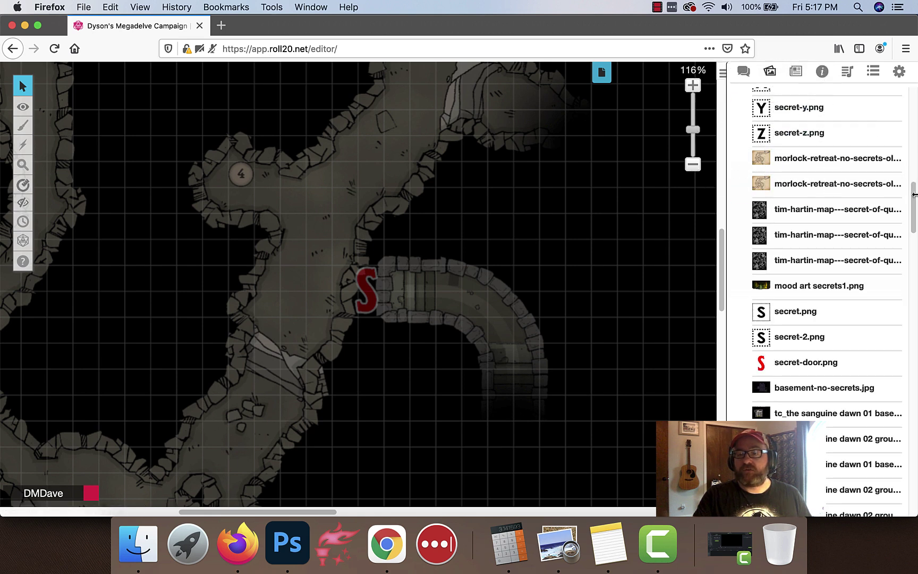
scroll(916, 93, up, 10)
click(856, 158)
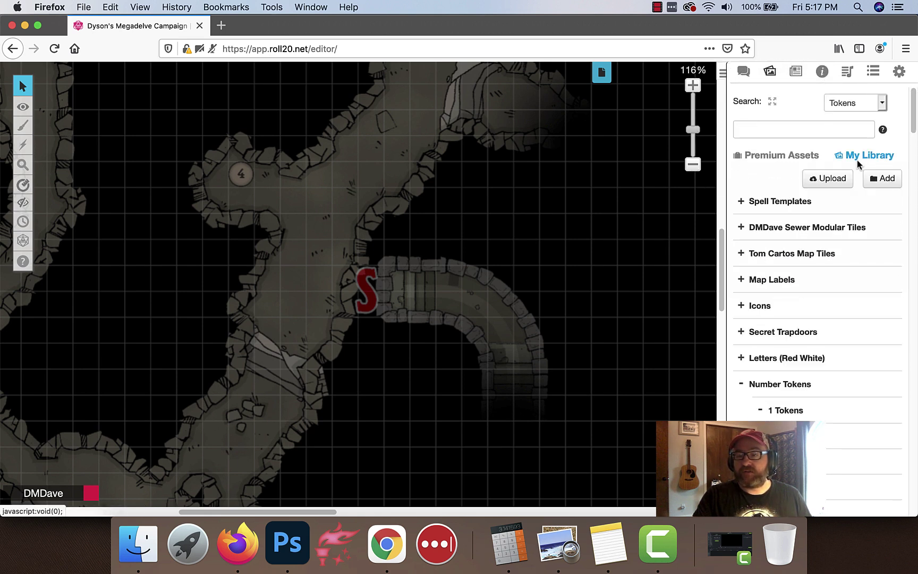
scroll(810, 349, down, 5)
scroll(811, 347, down, 20)
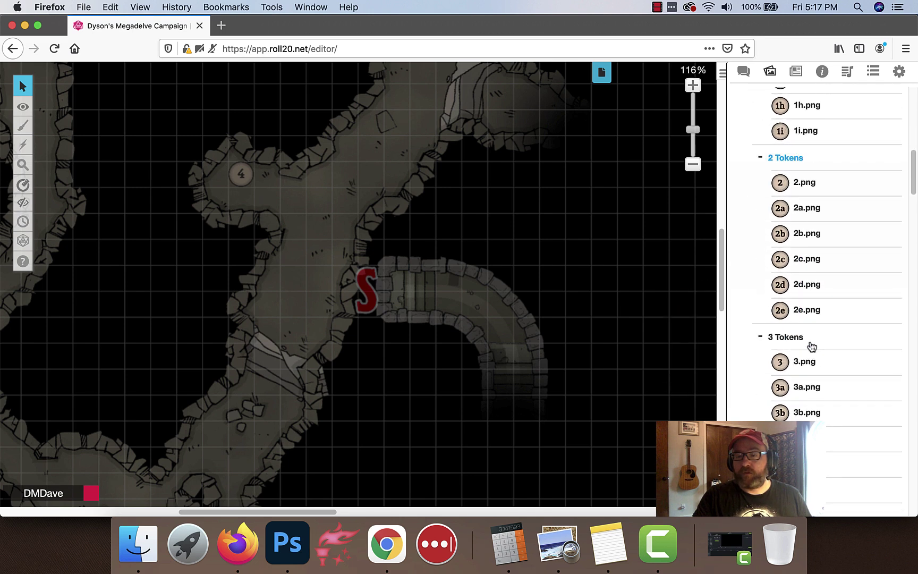
scroll(803, 335, down, 4)
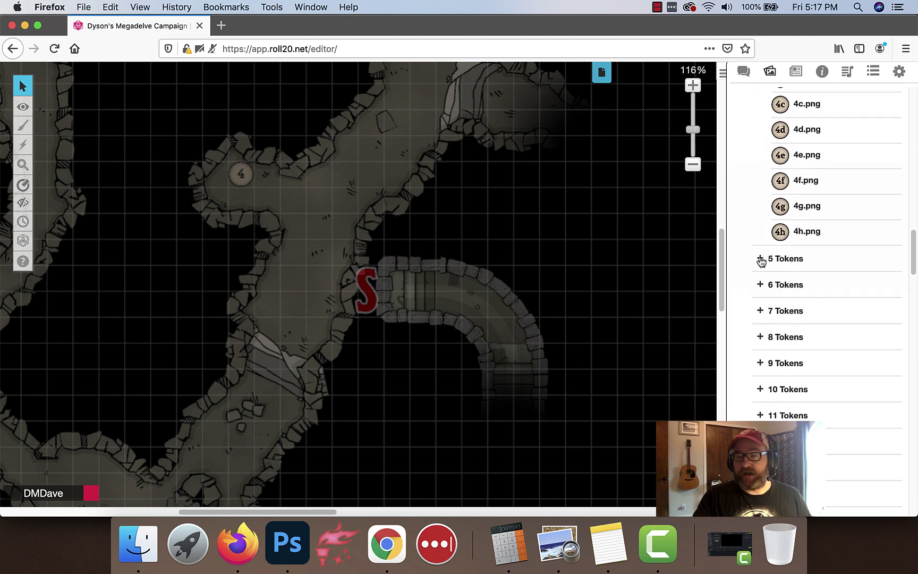
click(761, 260)
drag(803, 287, 319, 278)
mouse_move(801, 311)
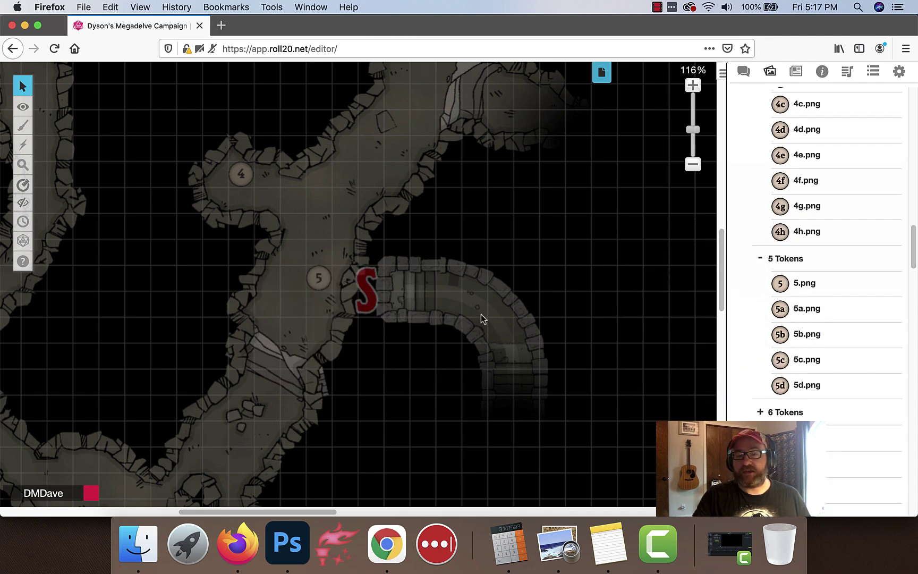
Look over the southern fork and the passages around tokens 1 to 5, including the long western loop
drag(483, 319, 500, 298)
scroll(398, 365, down, 5)
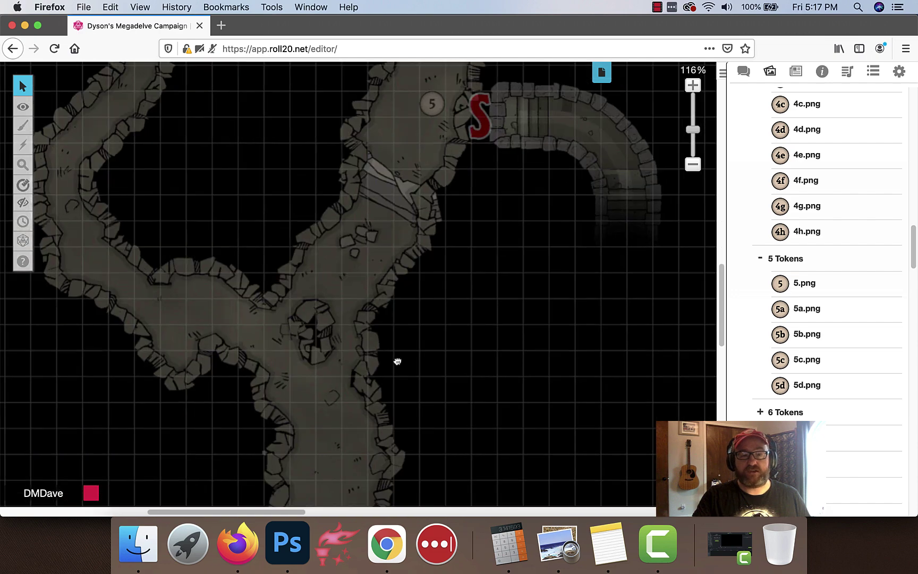
scroll(191, 254, up, 10)
scroll(223, 255, down, 3)
scroll(222, 255, down, 5)
scroll(291, 234, up, 8)
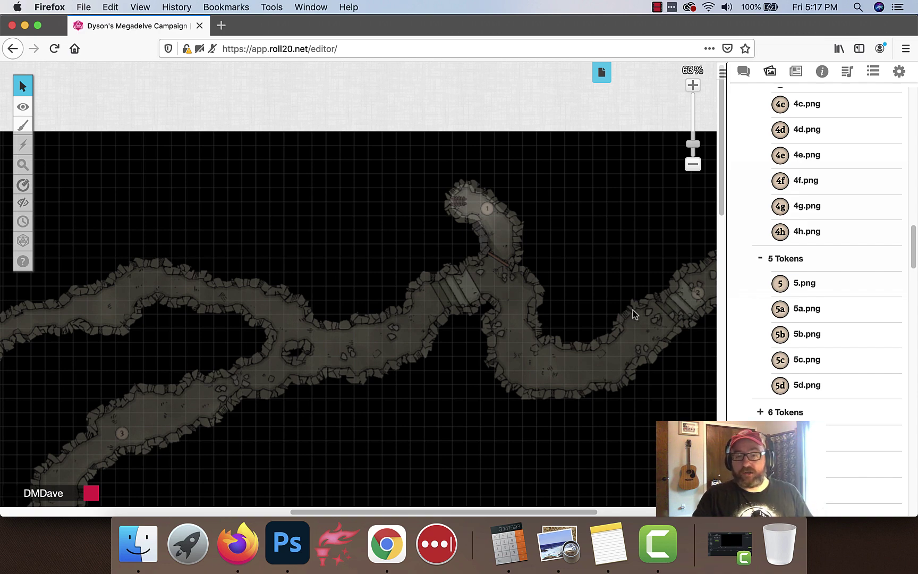
scroll(458, 304, left, 9)
scroll(458, 304, down, 6)
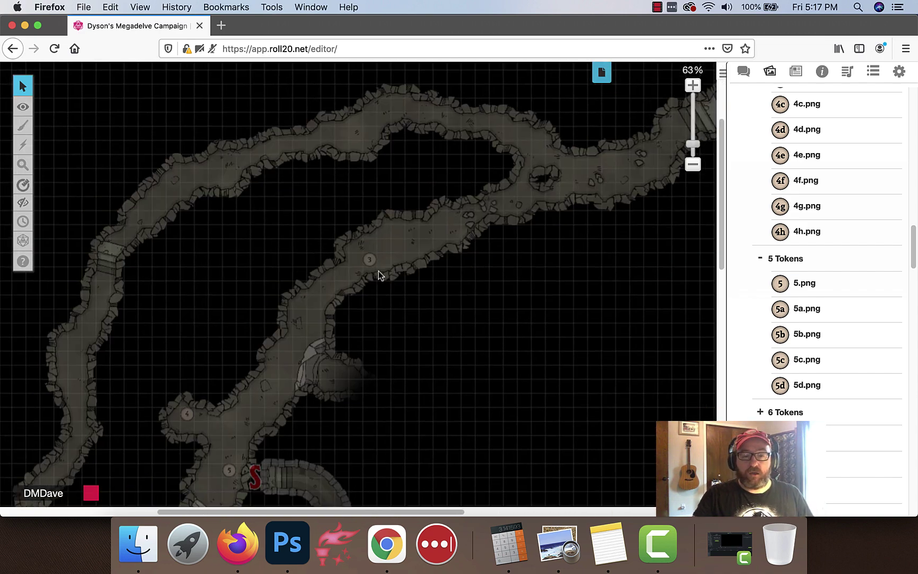
click(196, 6)
click(196, 6)
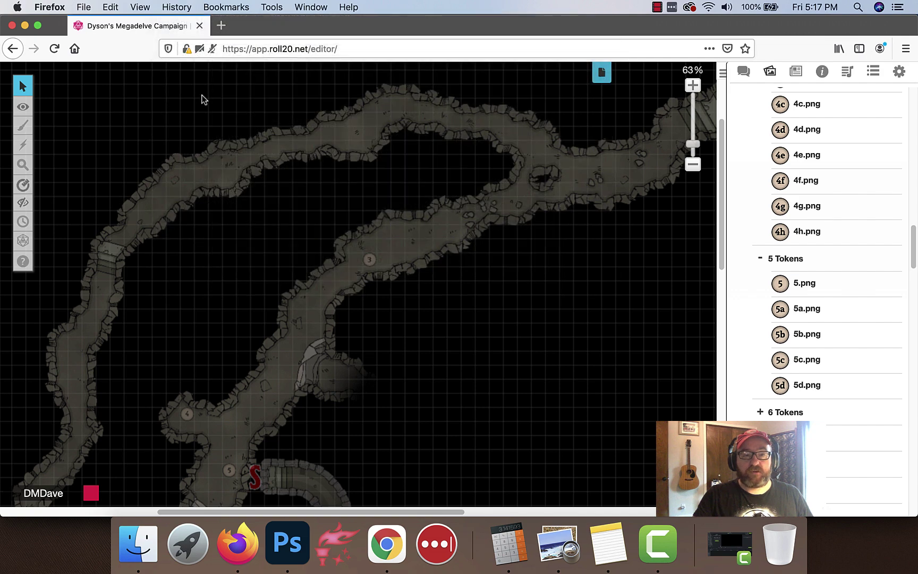
scroll(233, 205, down, 5)
scroll(234, 205, left, 2)
scroll(234, 204, up, 5)
scroll(234, 204, right, 3)
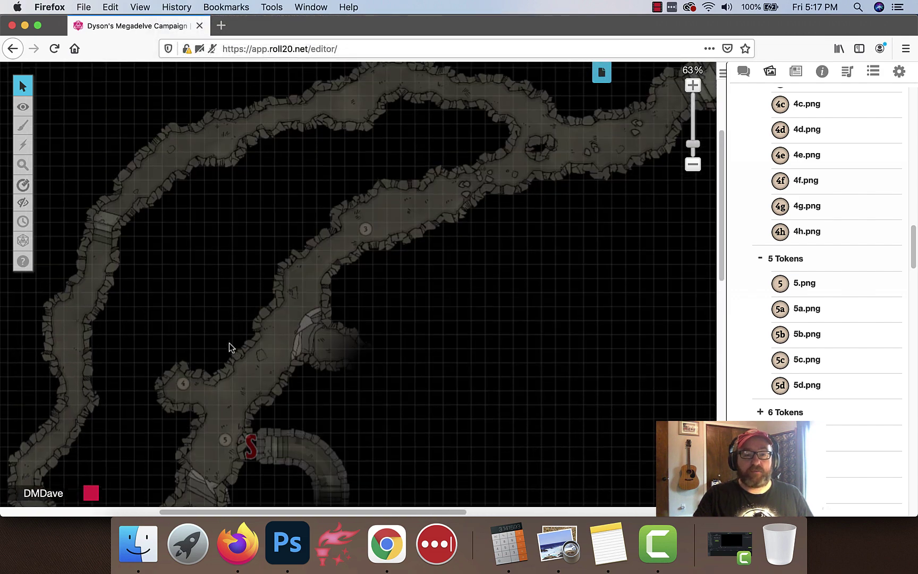
scroll(205, 246, up, 2)
scroll(206, 245, left, 5)
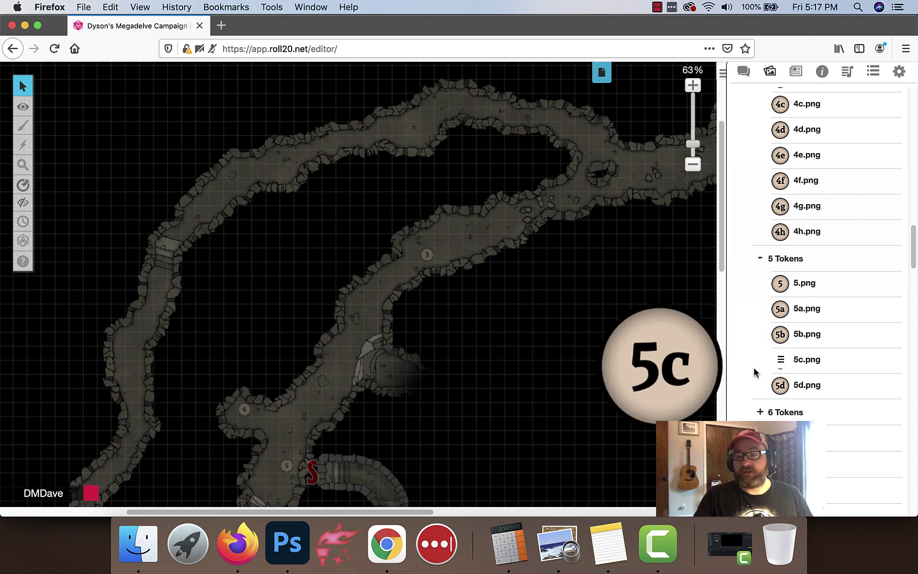
Place 6.png in the western loop passage just north of its stairs, and 7.png in the wide cavern east of the walled rooms
click(759, 414)
drag(780, 437, 219, 202)
scroll(241, 253, down, 10)
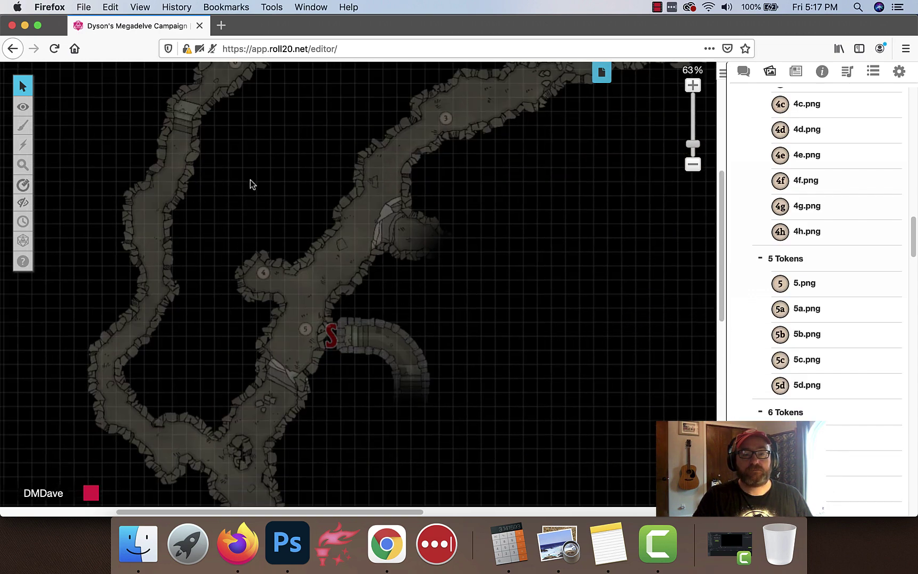
scroll(319, 213, left, 3)
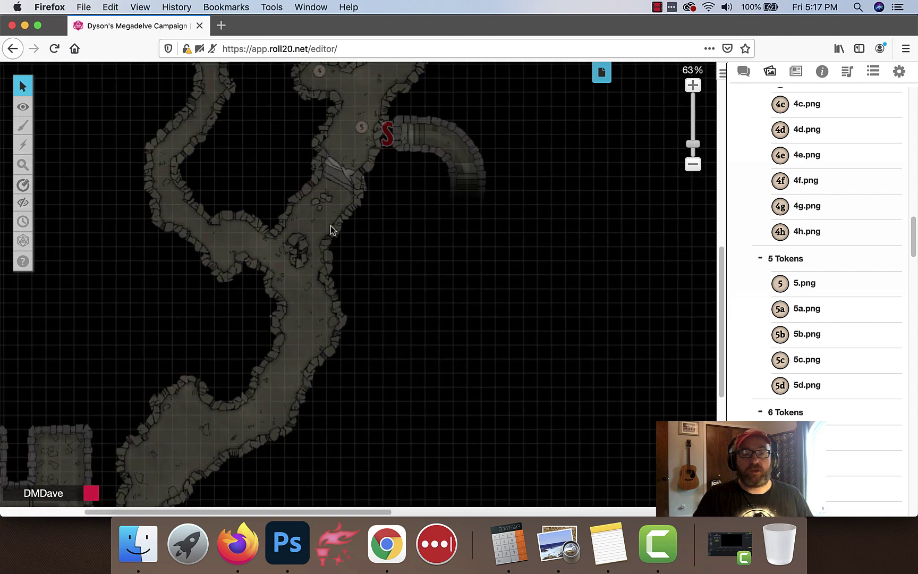
scroll(352, 240, down, 3)
scroll(326, 294, down, 1)
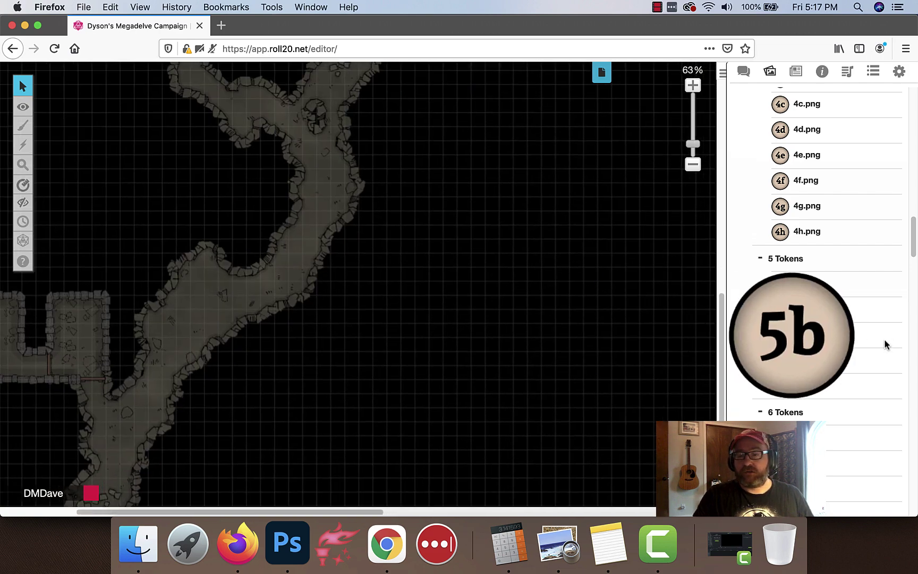
click(760, 415)
drag(786, 462, 204, 298)
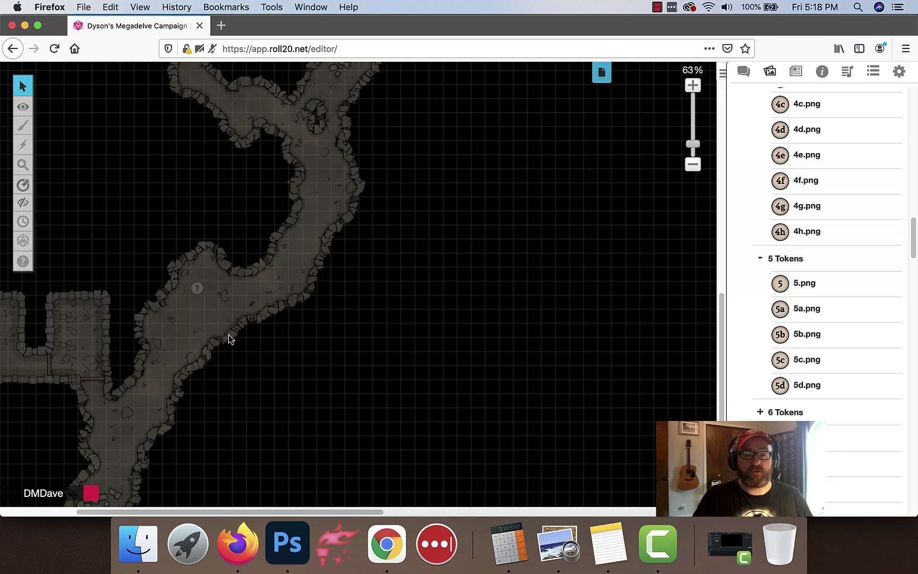
Nudge token 7 slightly south in its cavern and place 8.png in the eastern room of the U-shaped chamber
scroll(229, 335, down, 4)
scroll(229, 334, left, 3)
scroll(298, 258, left, 3)
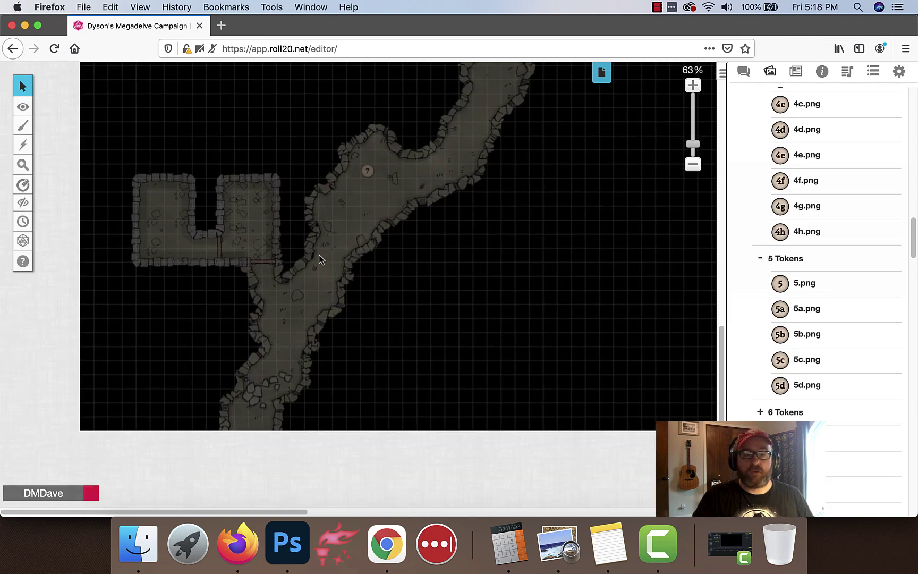
click(368, 184)
click(576, 370)
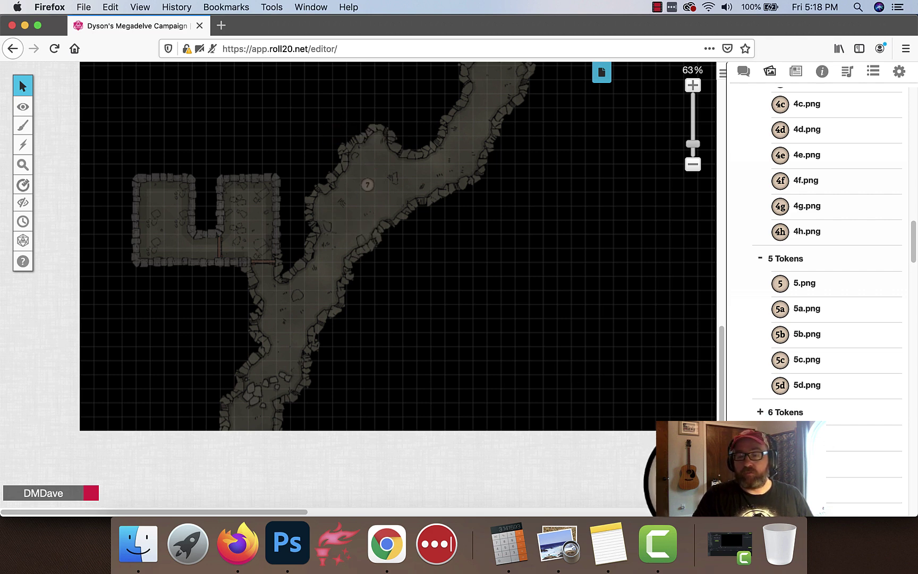
drag(786, 438, 252, 217)
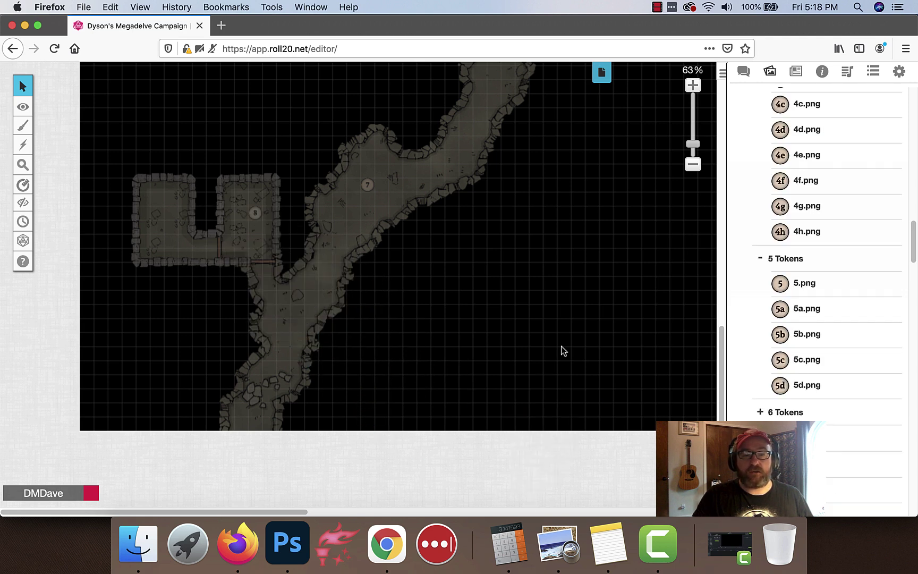
Place 9.png from the 9 Tokens folder in the western room of the U-shaped chamber and center it there
scroll(786, 441, down, 5)
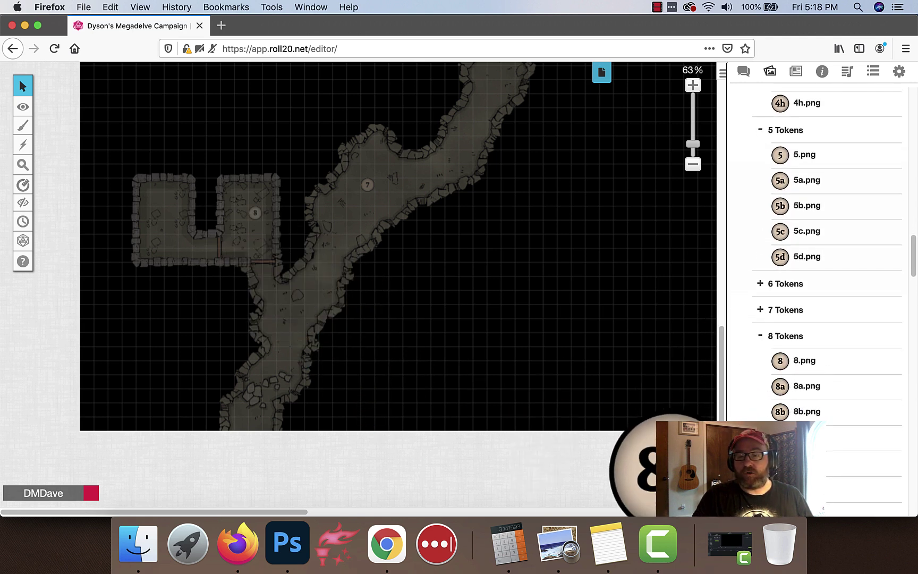
scroll(829, 346, down, 5)
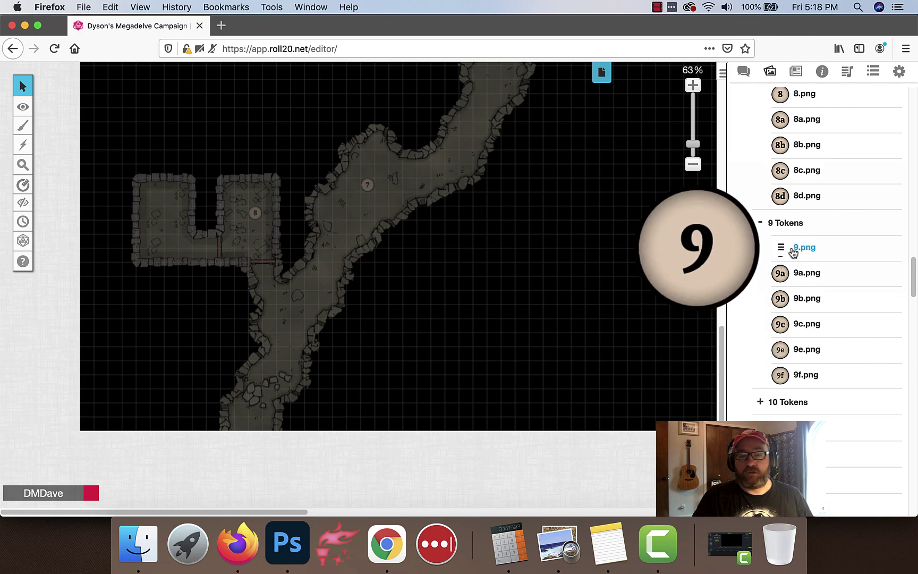
drag(793, 252, 269, 227)
drag(805, 248, 178, 214)
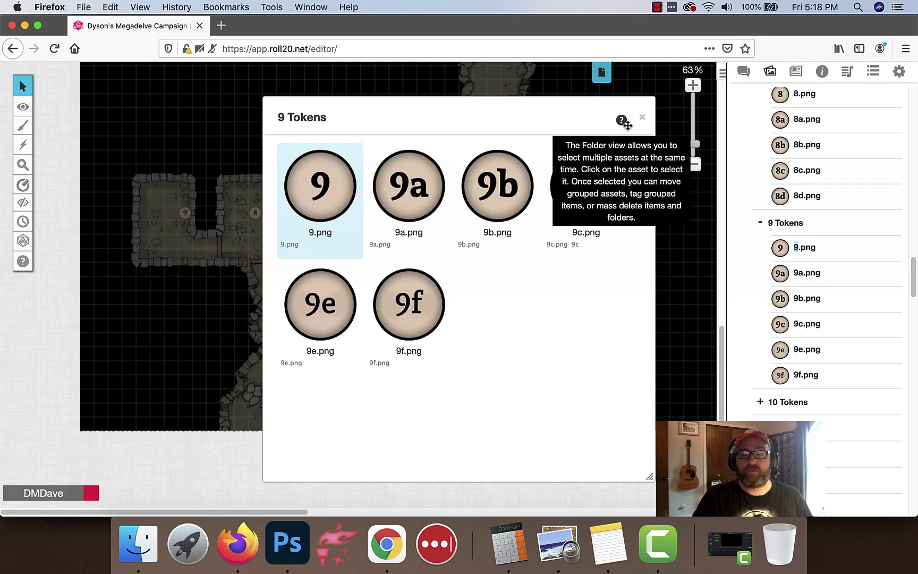
click(642, 117)
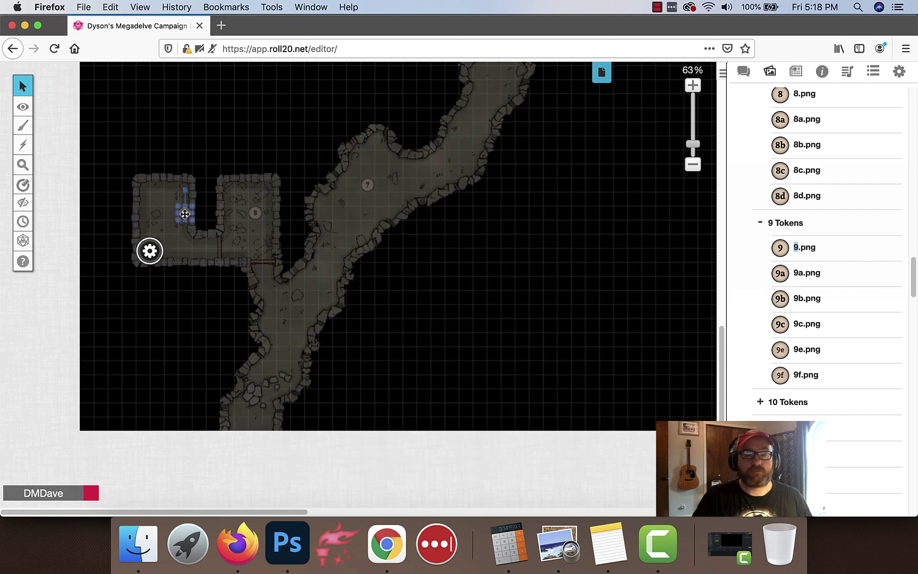
drag(187, 213, 158, 213)
click(201, 259)
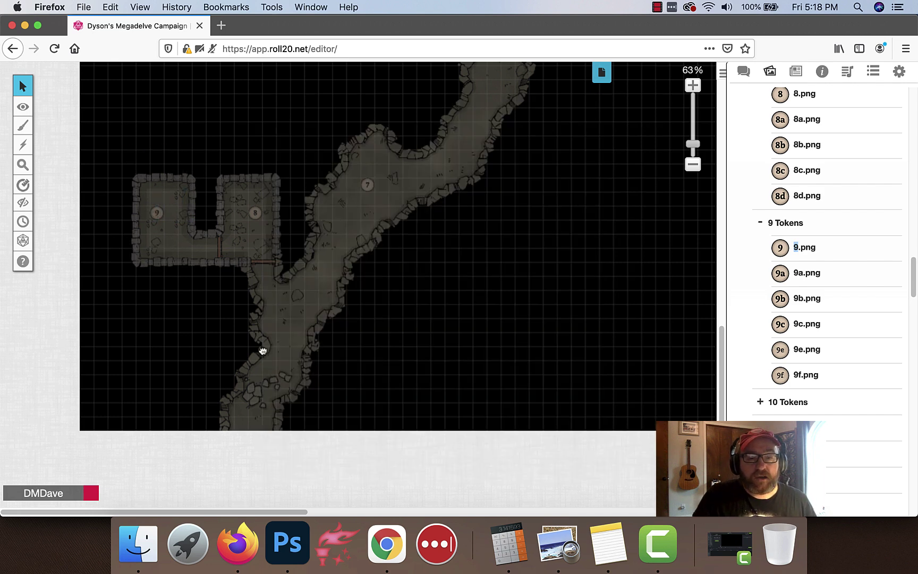
Look over the whole map to check the placement of tokens 1 to 9 and the secret door marker
scroll(263, 352, down, 1)
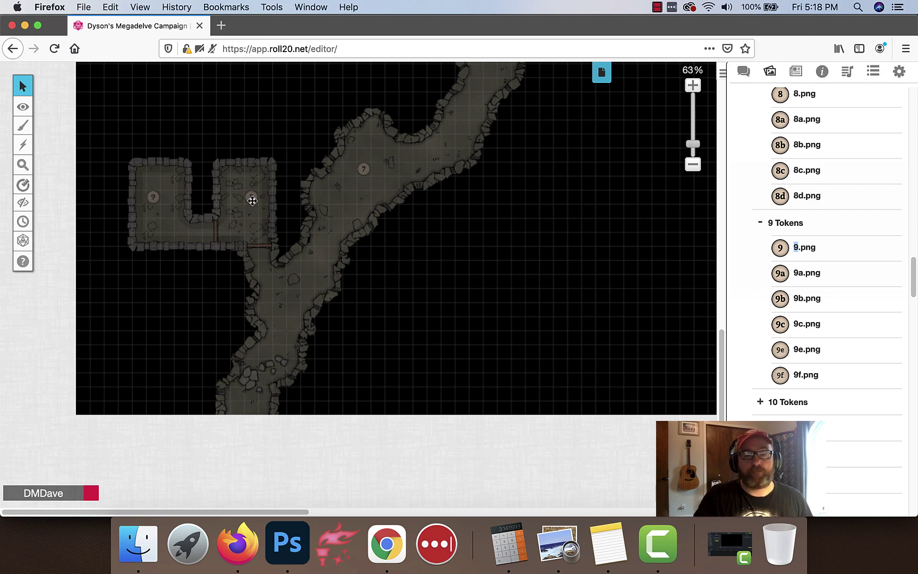
scroll(297, 213, up, 15)
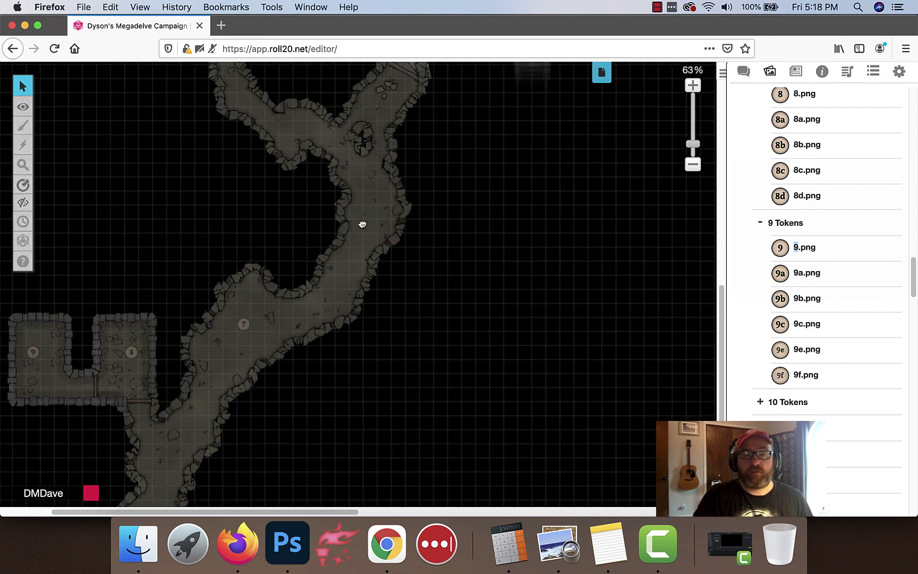
scroll(378, 260, up, 6)
scroll(377, 260, right, 10)
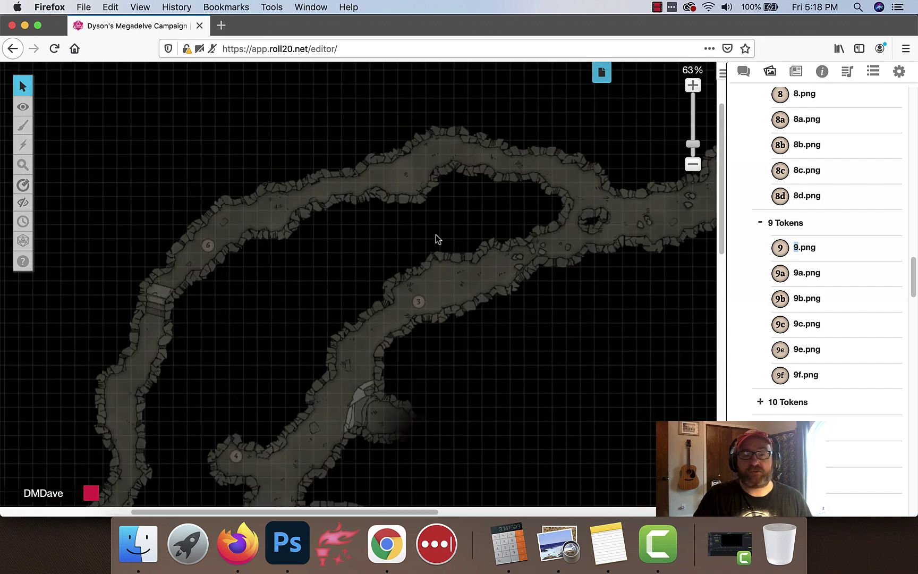
scroll(417, 286, right, 4)
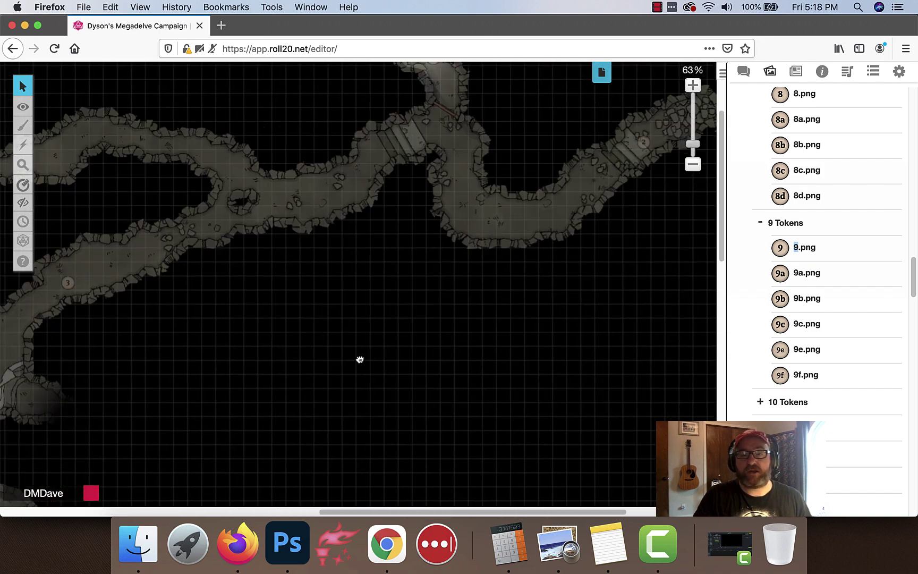
scroll(360, 360, up, 4)
scroll(373, 280, left, 4)
scroll(396, 279, down, 5)
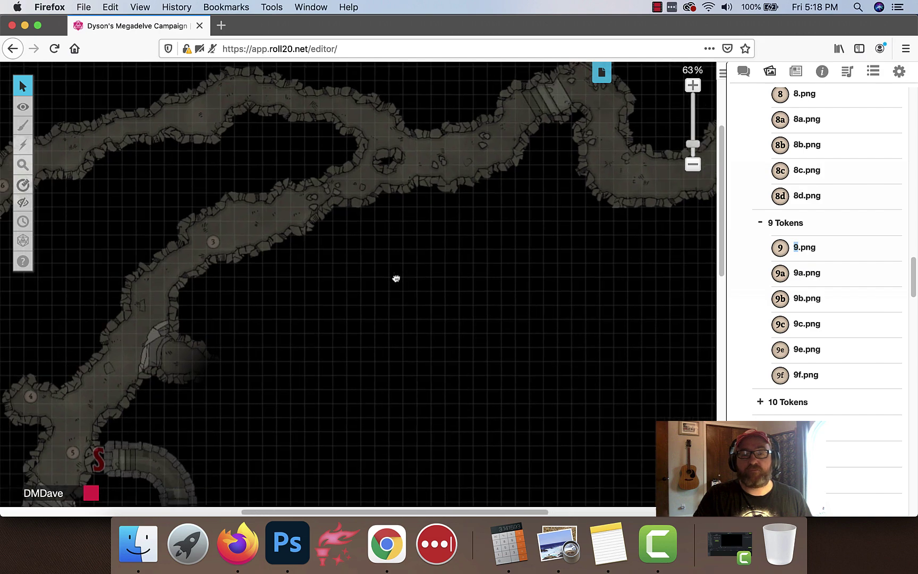
scroll(443, 282, down, 5)
scroll(425, 287, down, 4)
scroll(425, 287, left, 3)
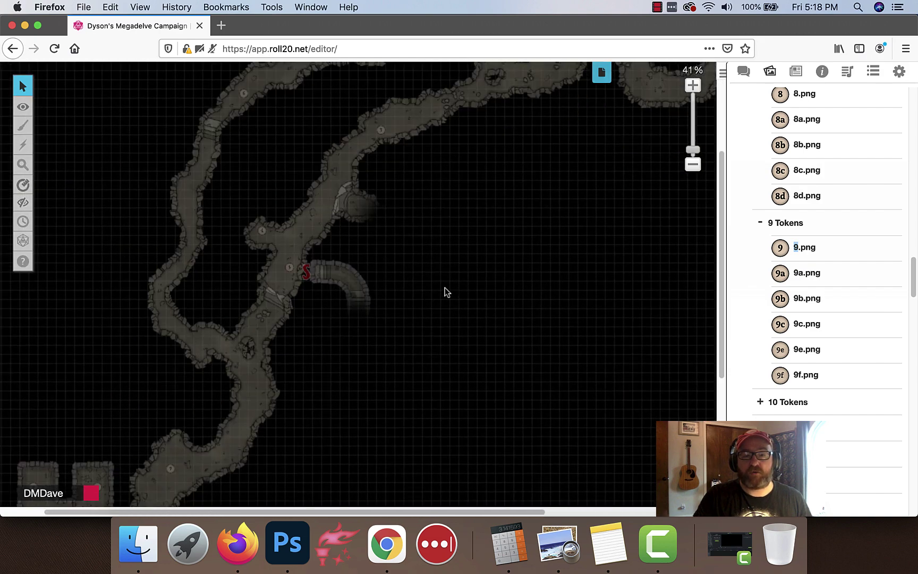
scroll(443, 286, down, 3)
scroll(442, 286, left, 4)
scroll(367, 380, down, 2)
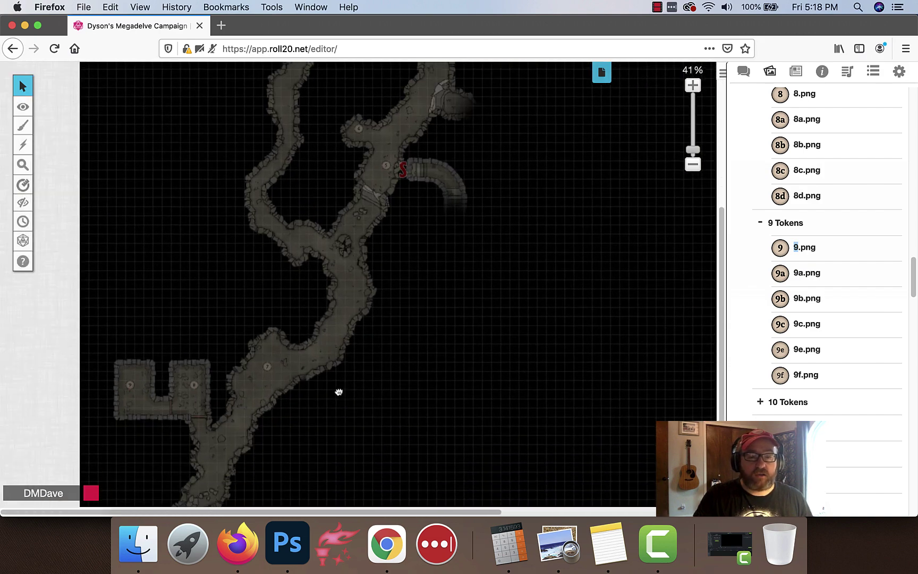
scroll(339, 391, down, 3)
scroll(197, 331, right, 4)
scroll(197, 330, up, 5)
scroll(245, 348, left, 2)
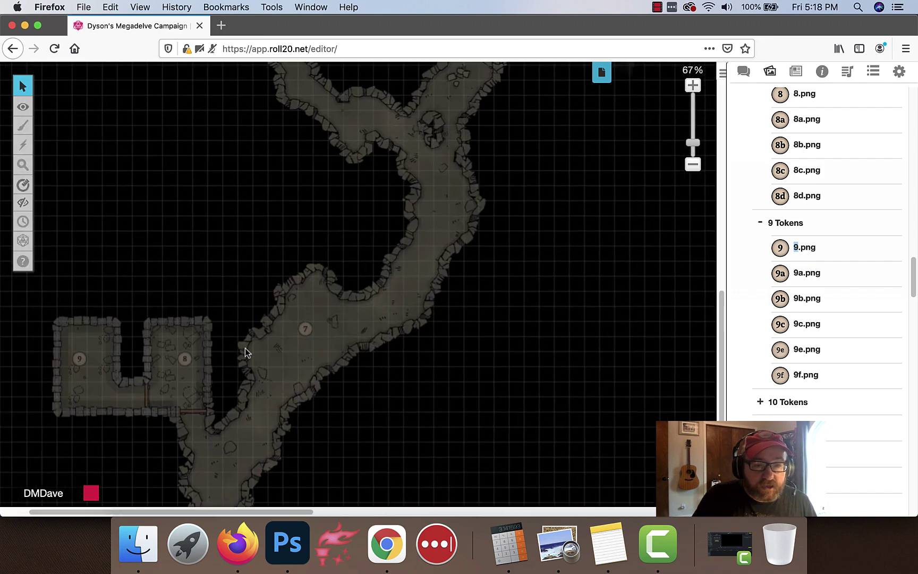
scroll(277, 334, up, 3)
scroll(277, 335, right, 3)
Switch to the map page with the walled stone rooms and eastern cave passage, and bring its northern end into view
click(602, 77)
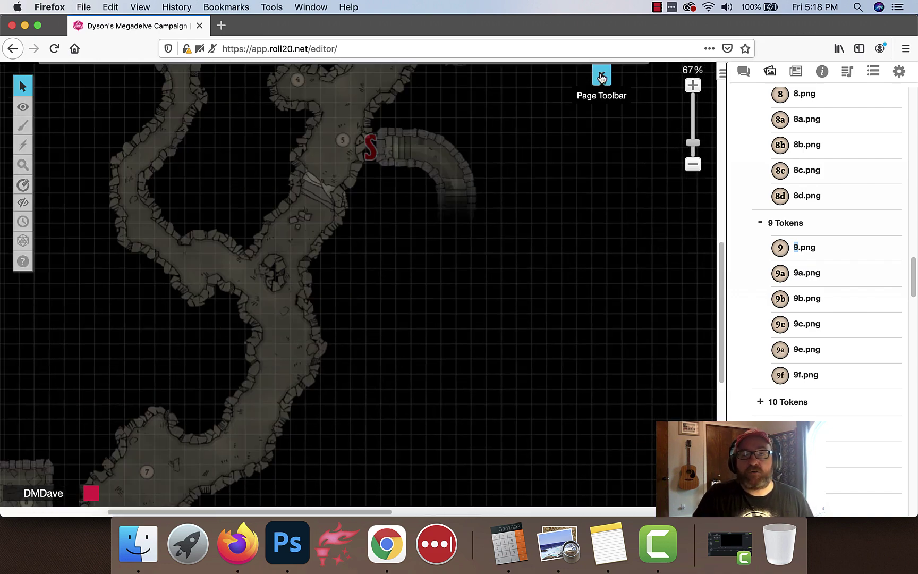
click(385, 112)
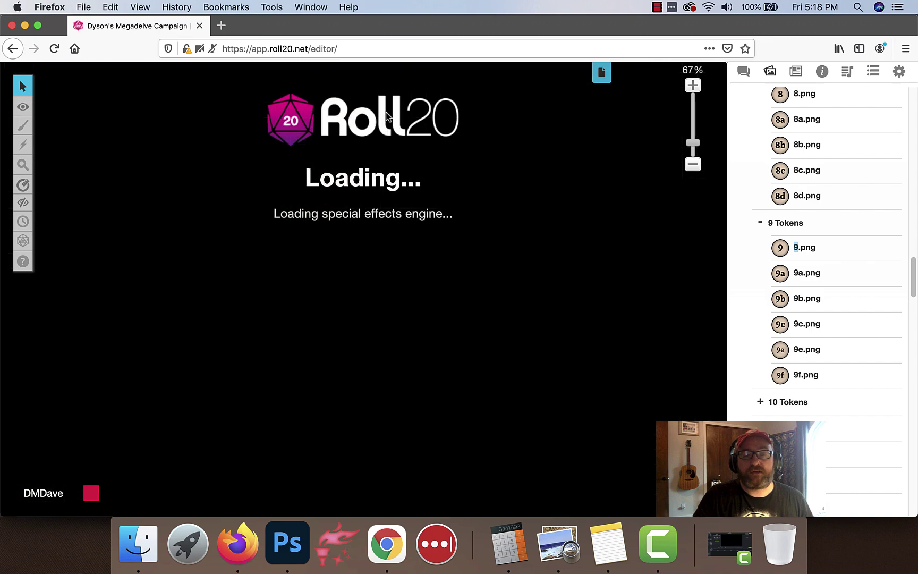
scroll(417, 191, up, 5)
scroll(404, 195, left, 2)
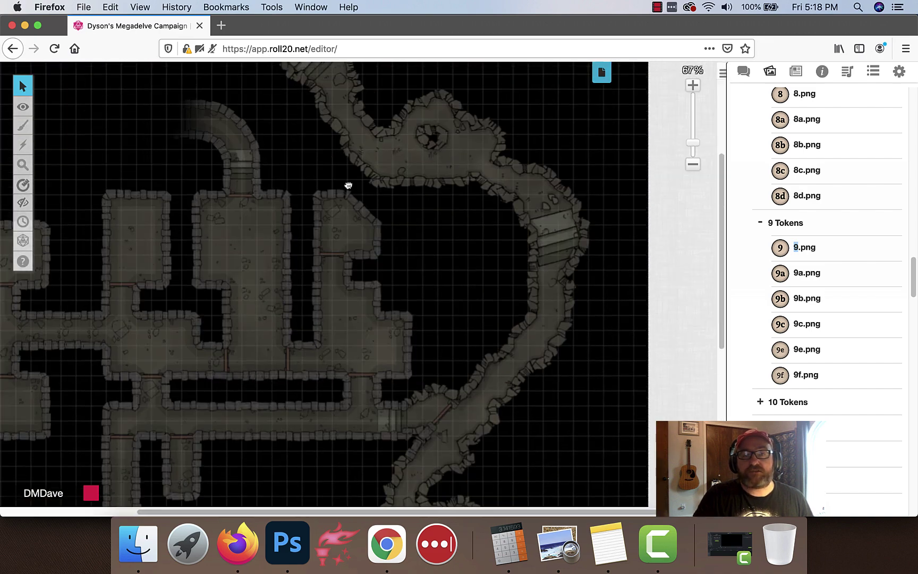
scroll(356, 213, up, 3)
scroll(365, 239, left, 2)
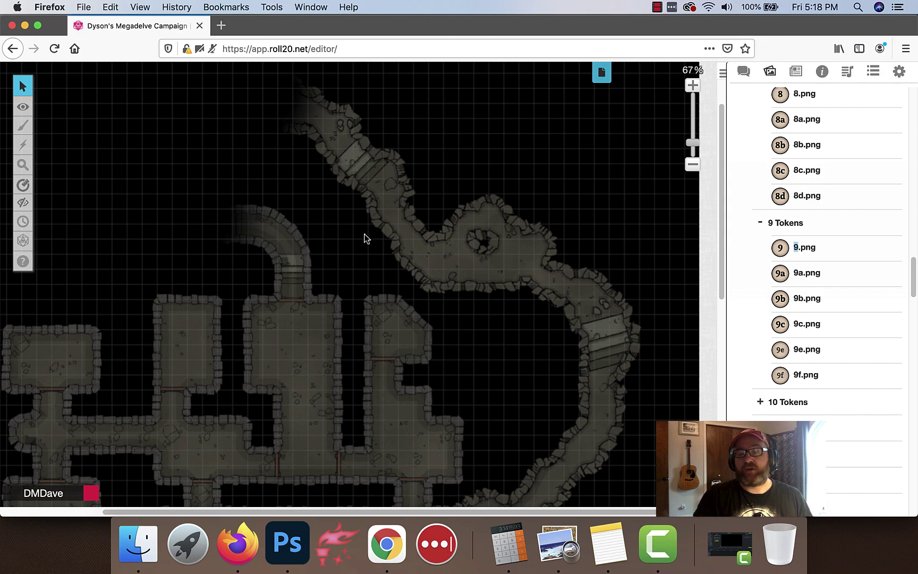
Place 1.png from the 1 Tokens folder at the northwestern end of the cave passage, above the stairs
scroll(847, 171, up, 3)
scroll(846, 172, up, 15)
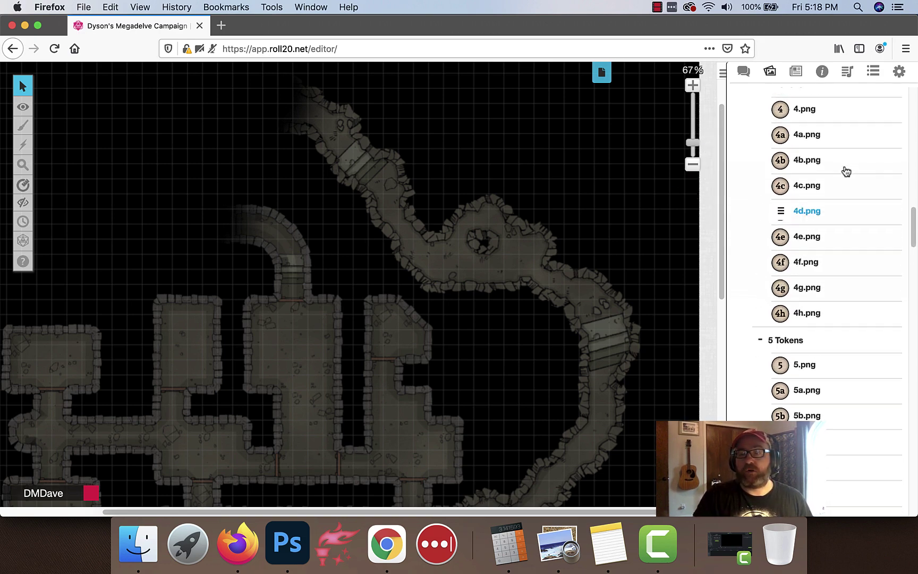
scroll(847, 171, up, 8)
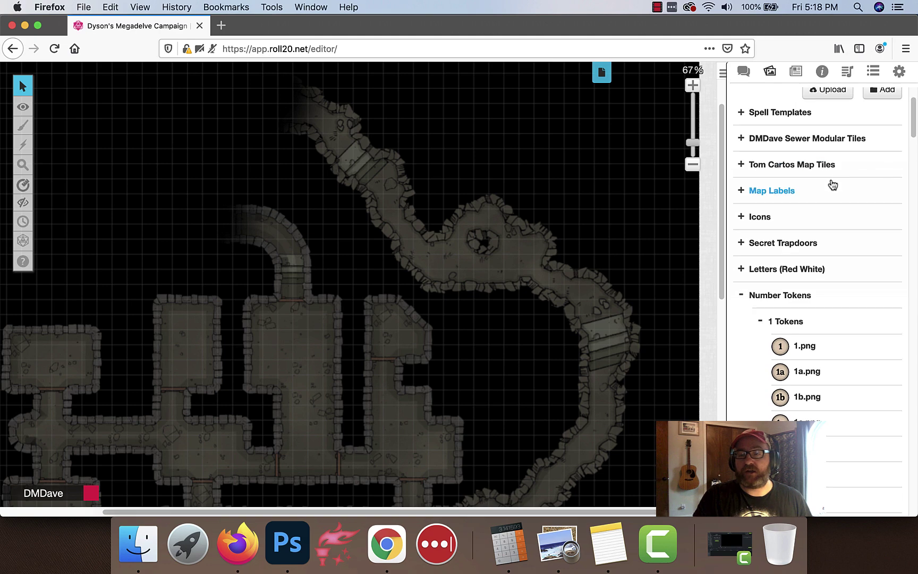
scroll(826, 194, down, 3)
drag(804, 258, 334, 135)
Examine the eastern cave passage from token 1 down to the southern exit and the adjoining walled rooms
scroll(382, 228, down, 2)
scroll(383, 228, right, 2)
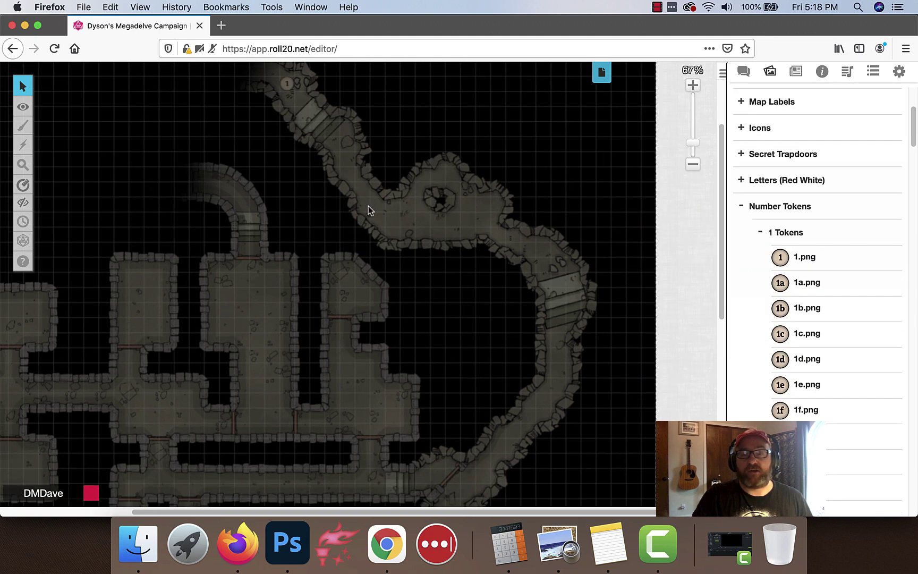
scroll(393, 228, down, 6)
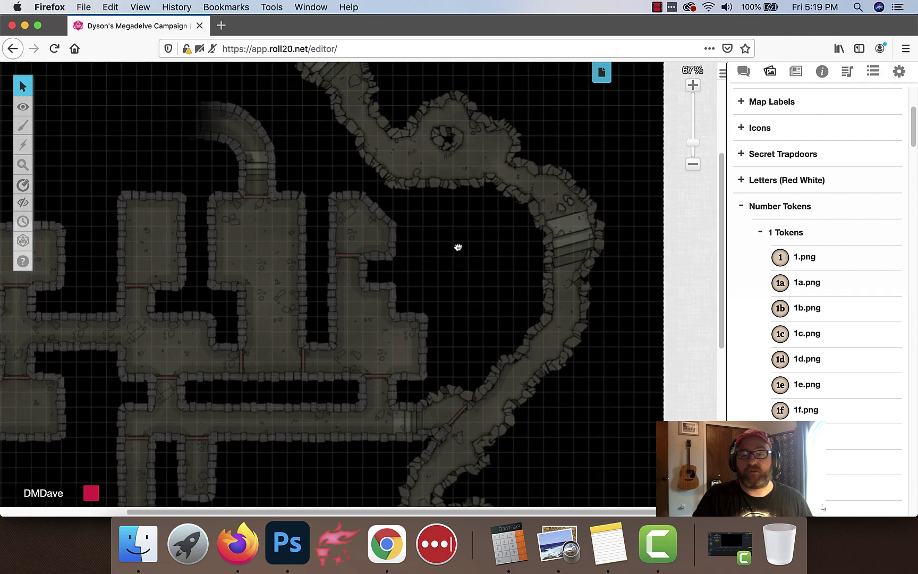
scroll(493, 255, down, 7)
scroll(488, 234, right, 2)
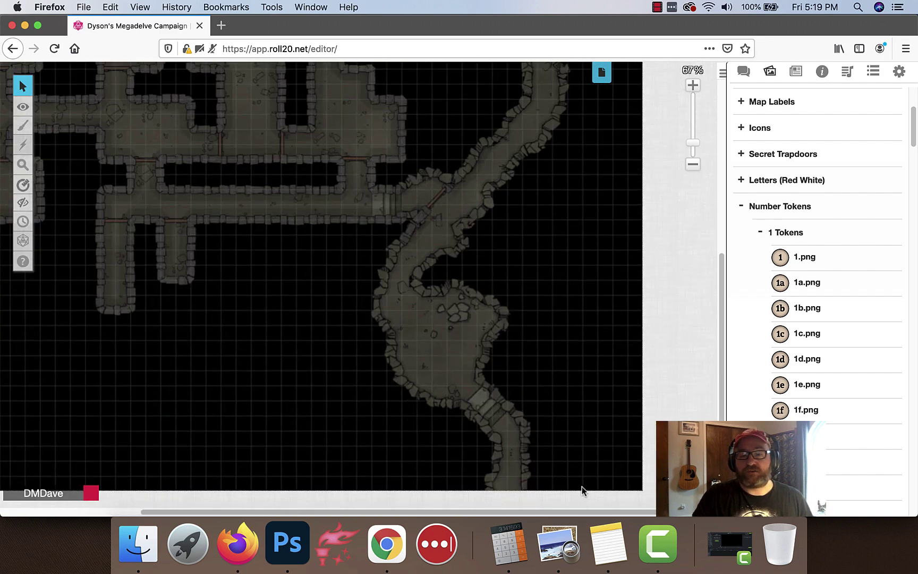
scroll(427, 228, up, 5)
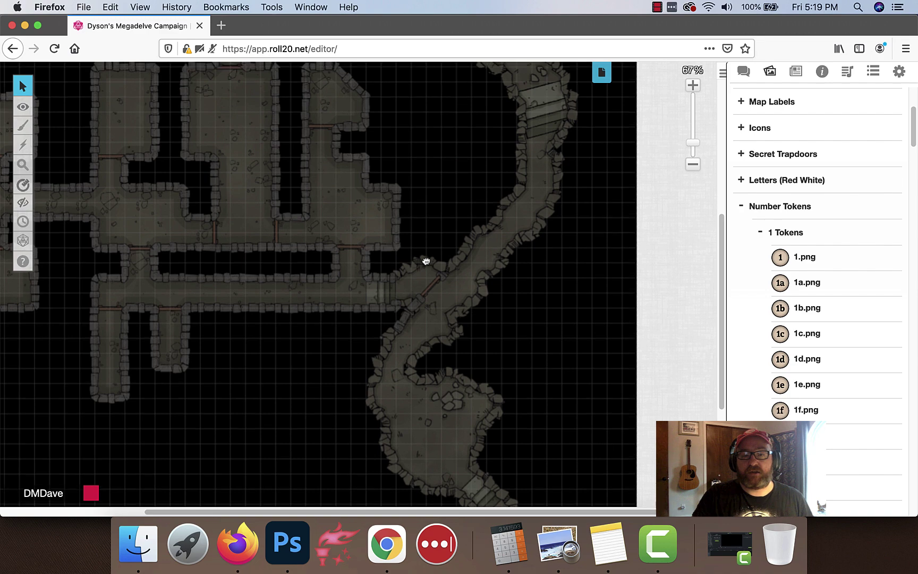
scroll(428, 284, up, 3)
scroll(429, 284, left, 1)
scroll(440, 328, up, 8)
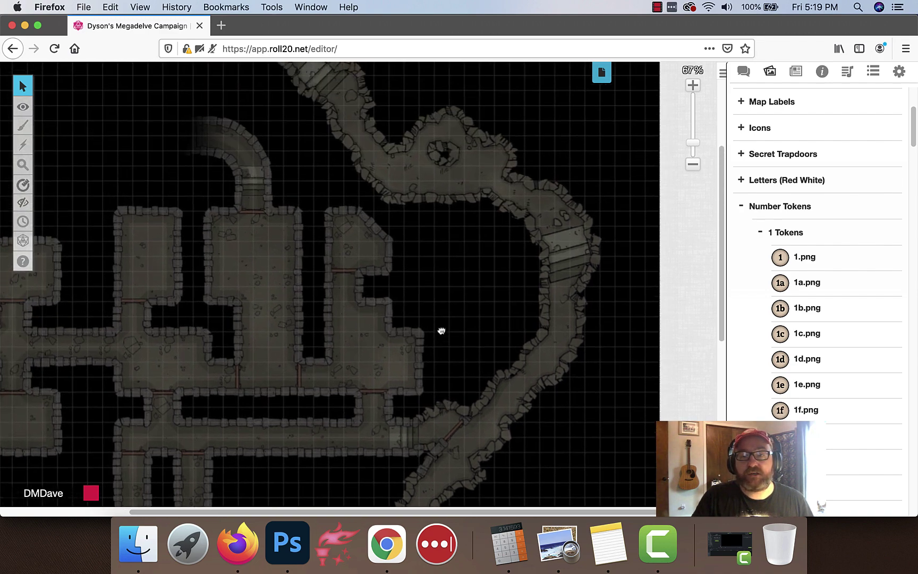
scroll(446, 202, down, 4)
scroll(446, 196, down, 1)
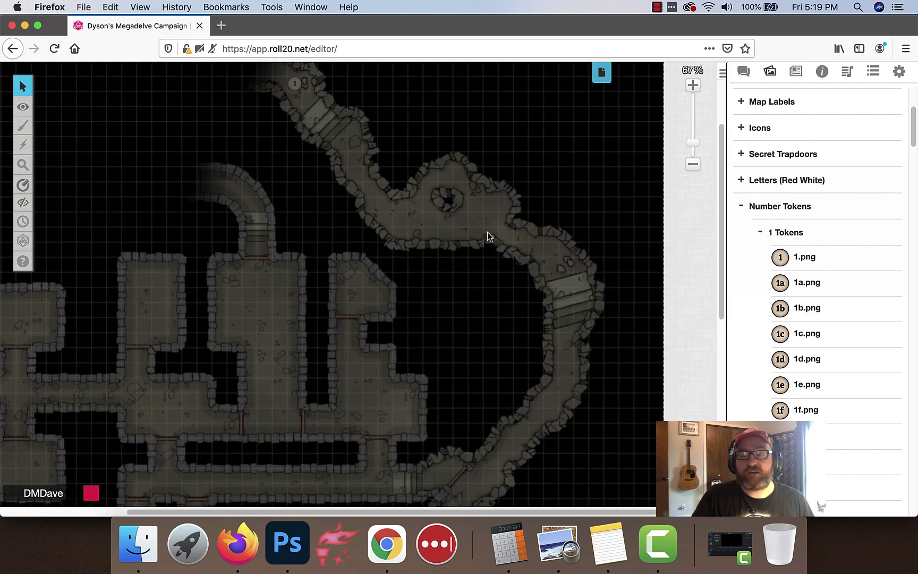
Collapse the 1 Tokens folder, expand 2 Tokens and place 2.png beside the round rocky pit in the northern cavern
click(761, 235)
click(761, 259)
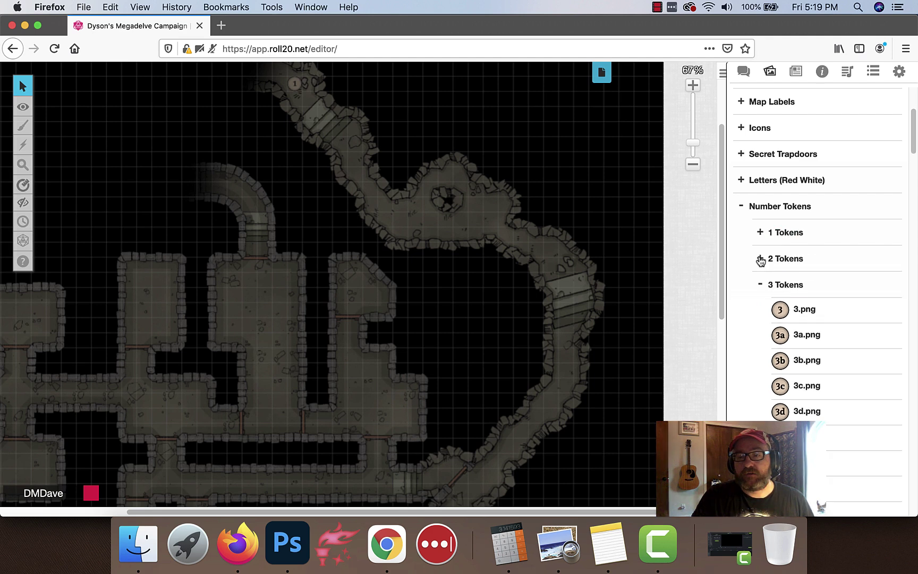
click(762, 259)
drag(805, 283, 477, 205)
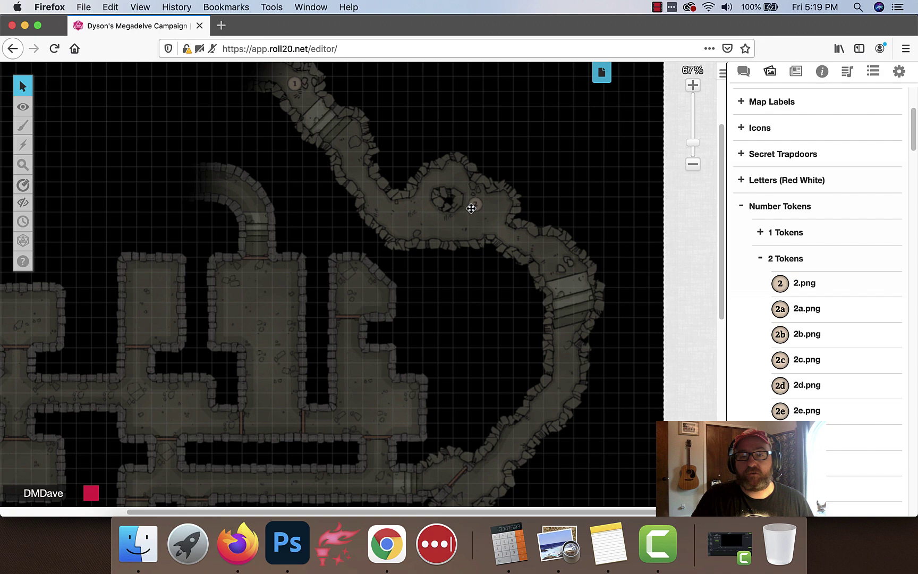
scroll(517, 248, down, 5)
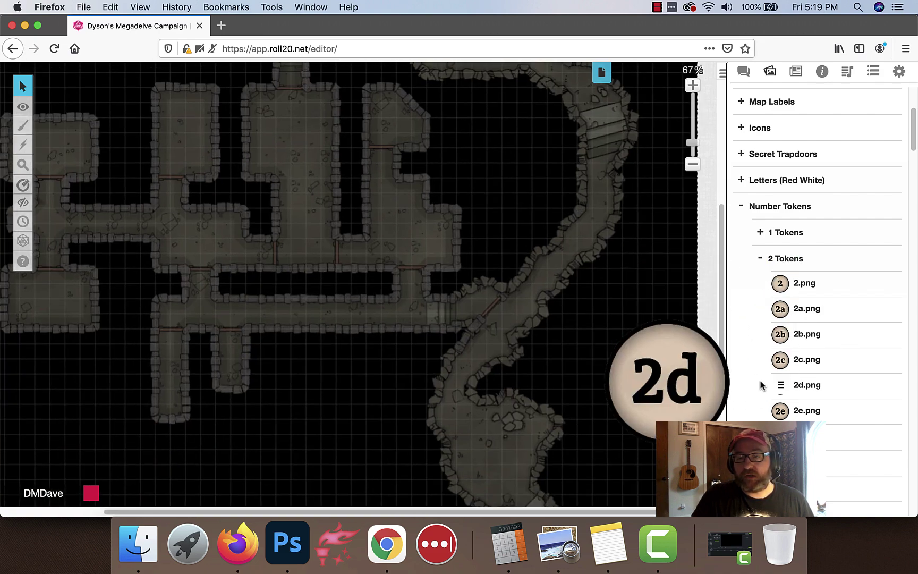
Place 3.png in the short dead-end room south of the long corridor and 4.png in the longer dead-end room beside it
scroll(782, 383, down, 2)
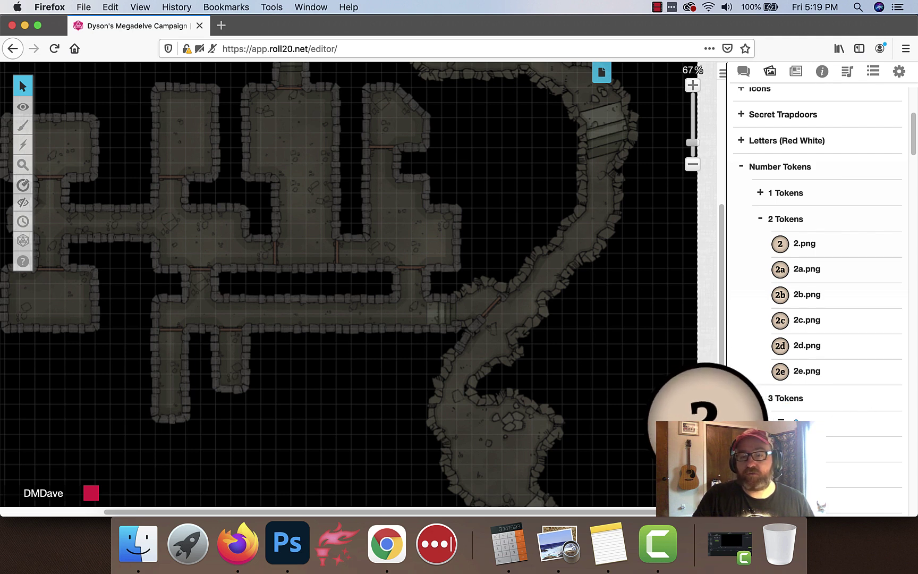
drag(744, 449, 744, 388)
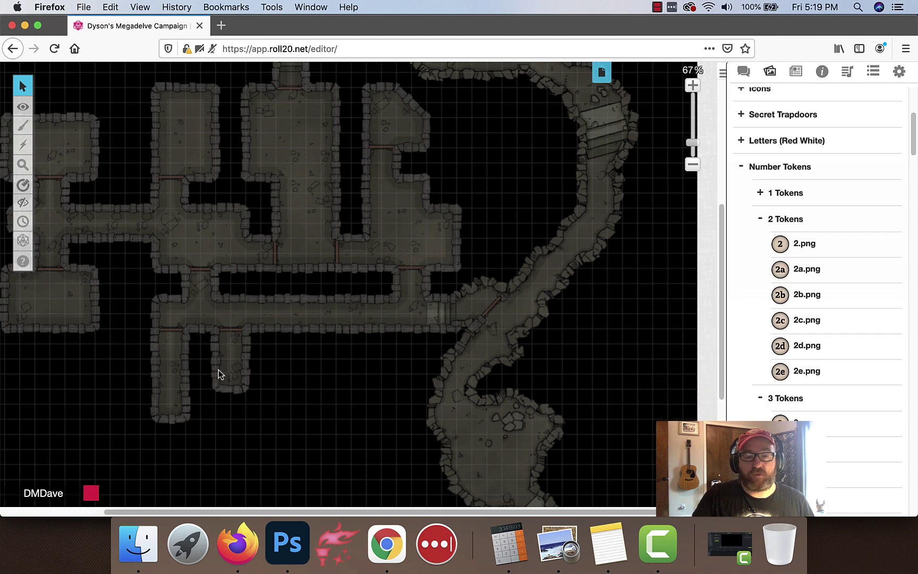
drag(829, 423, 240, 367)
scroll(309, 385, left, 2)
scroll(308, 384, down, 1)
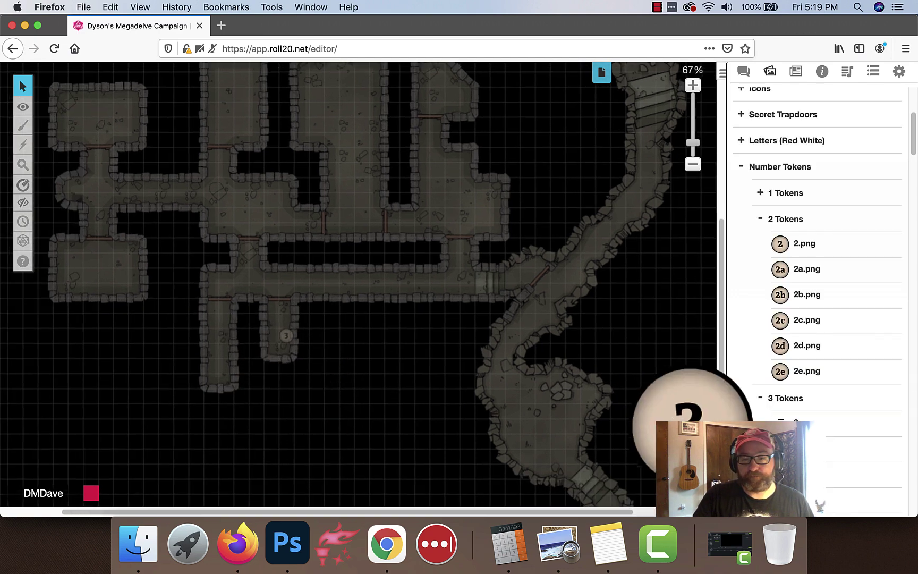
scroll(819, 318, down, 10)
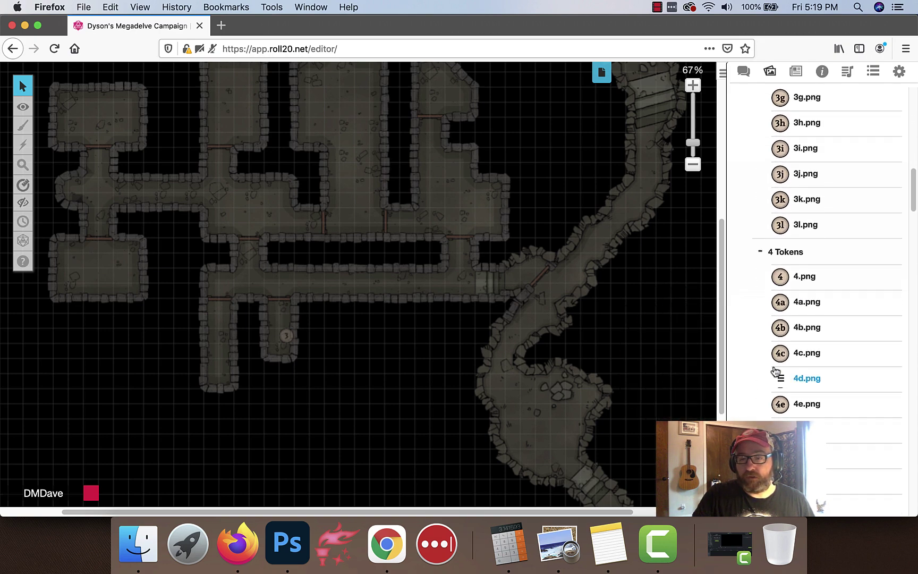
drag(776, 372, 221, 344)
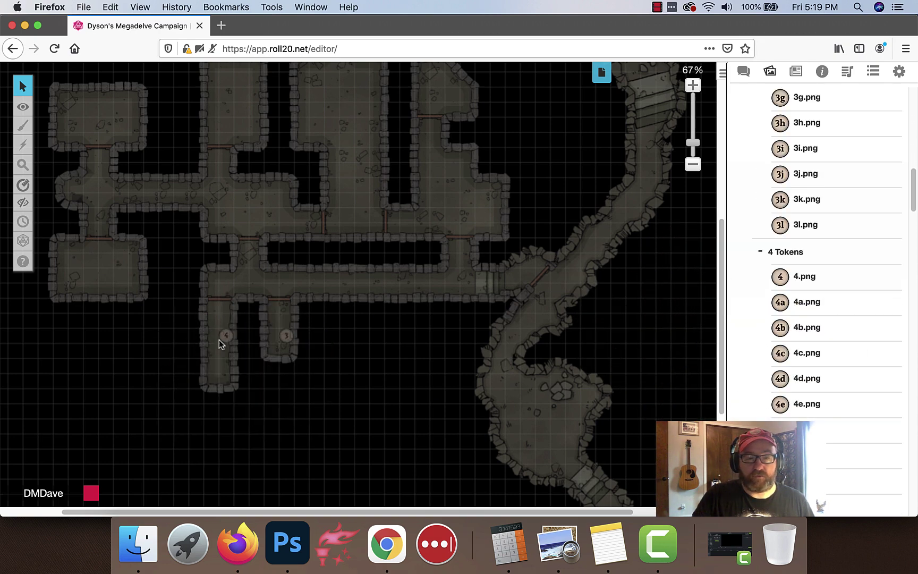
Collapse the 4 Tokens folder and place 5.png in the junction room north of the long corridor's western end
scroll(267, 297, up, 3)
scroll(266, 297, left, 2)
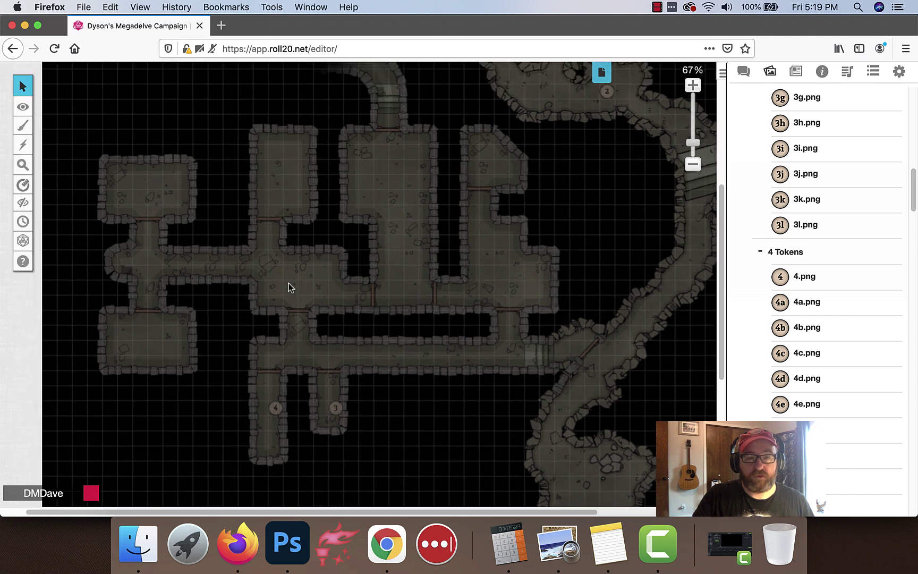
mouse_move(871, 361)
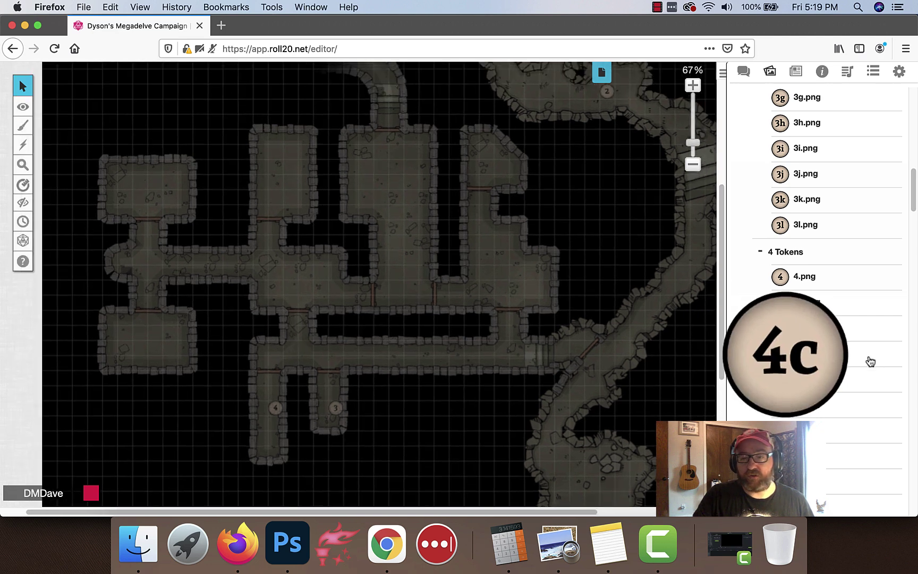
click(760, 252)
drag(793, 301, 359, 270)
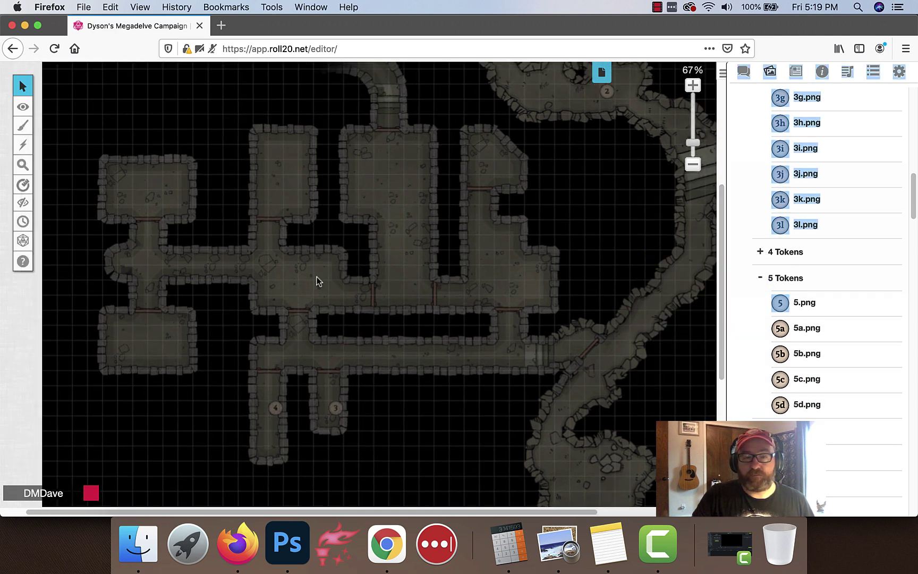
mouse_move(819, 318)
drag(819, 318, 306, 313)
drag(218, 318, 256, 299)
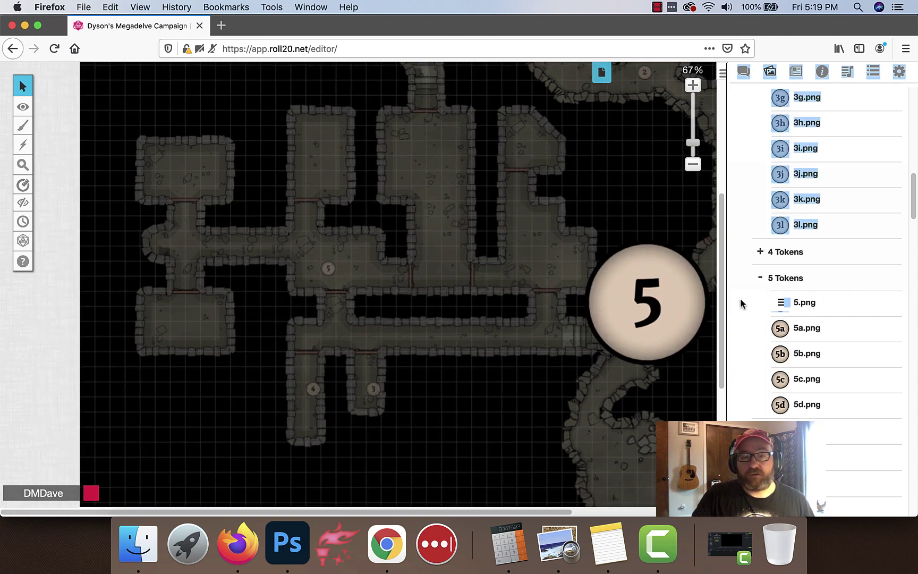
Place 6.png in the southwestern room and 7.png in the northwestern room, collapsing each token folder after use
click(761, 277)
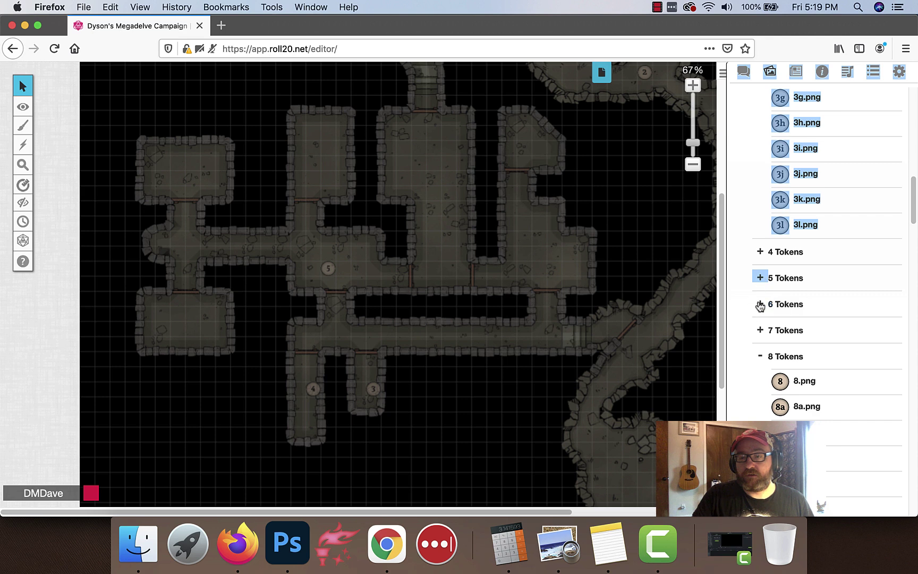
click(761, 303)
drag(804, 328, 194, 315)
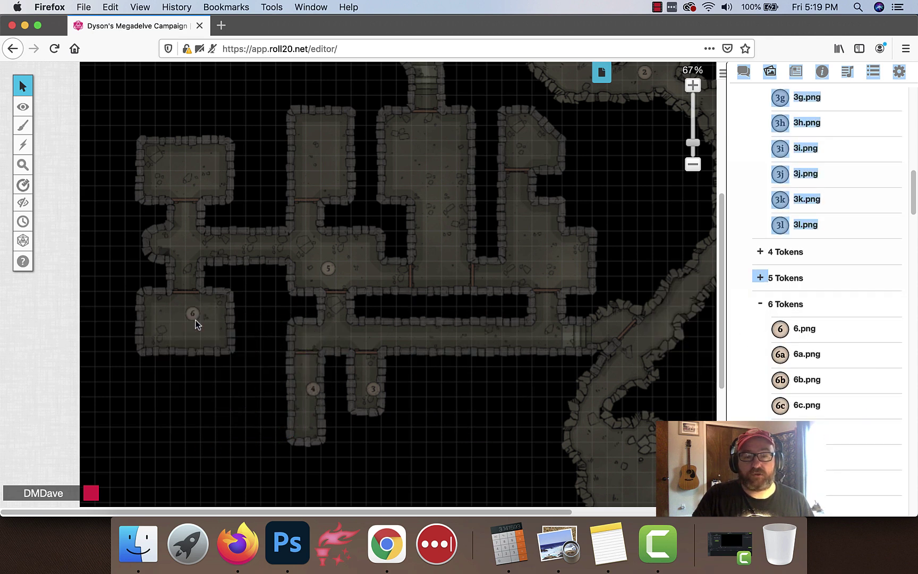
click(755, 302)
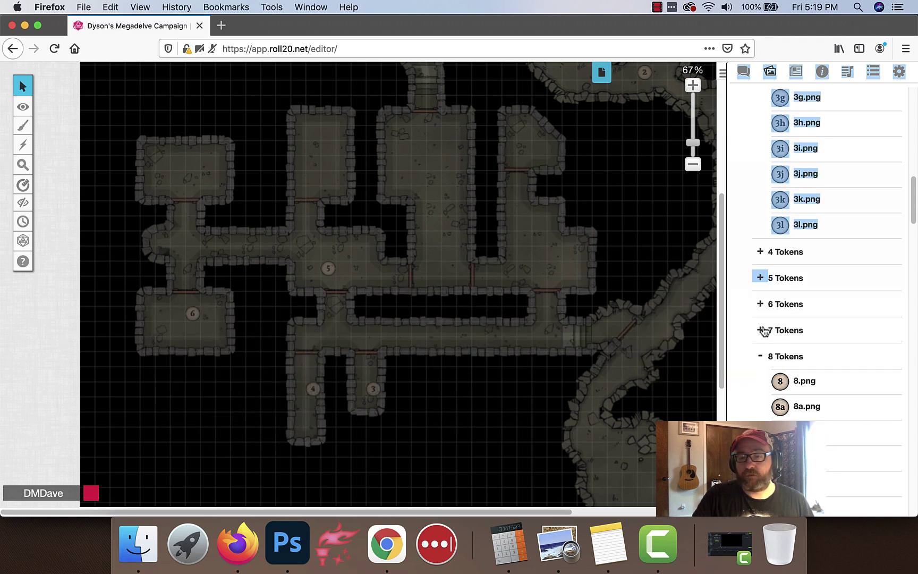
click(760, 330)
mouse_move(803, 354)
mouse_down()
mouse_move(681, 284)
mouse_move(564, 299)
mouse_move(182, 168)
mouse_move(192, 166)
mouse_up()
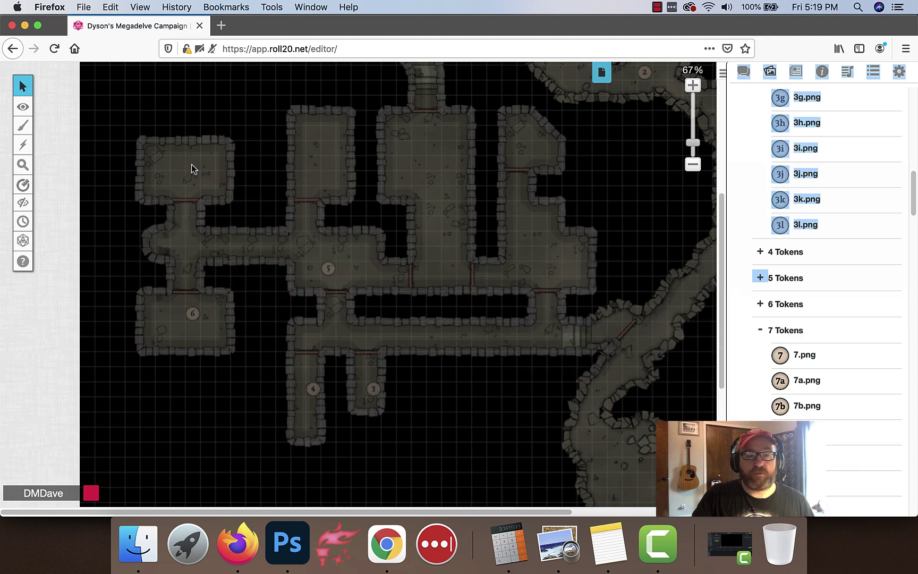
click(760, 330)
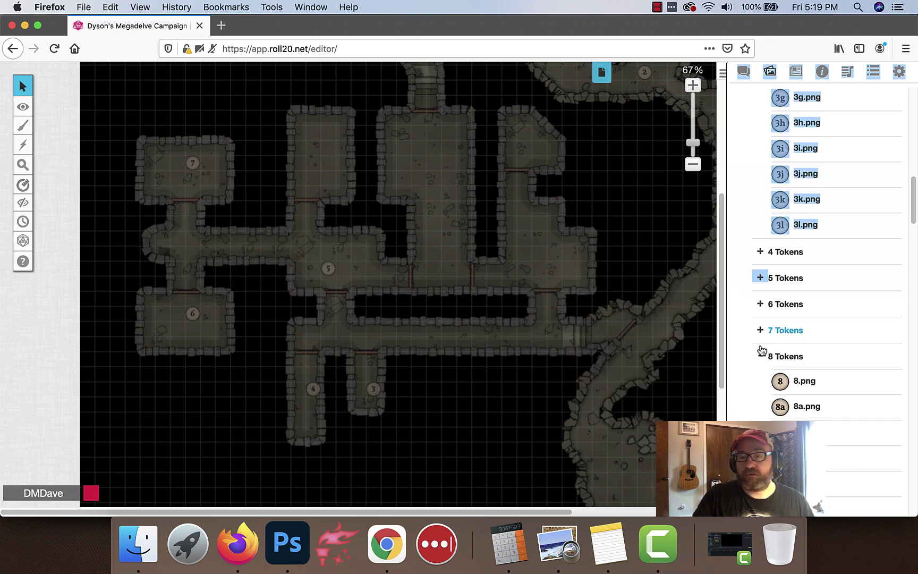
Place 8.png in the tall room directly north of token 5 and collapse the 8 Tokens folder
click(760, 355)
mouse_move(797, 381)
mouse_down()
mouse_move(363, 181)
mouse_move(337, 155)
mouse_up()
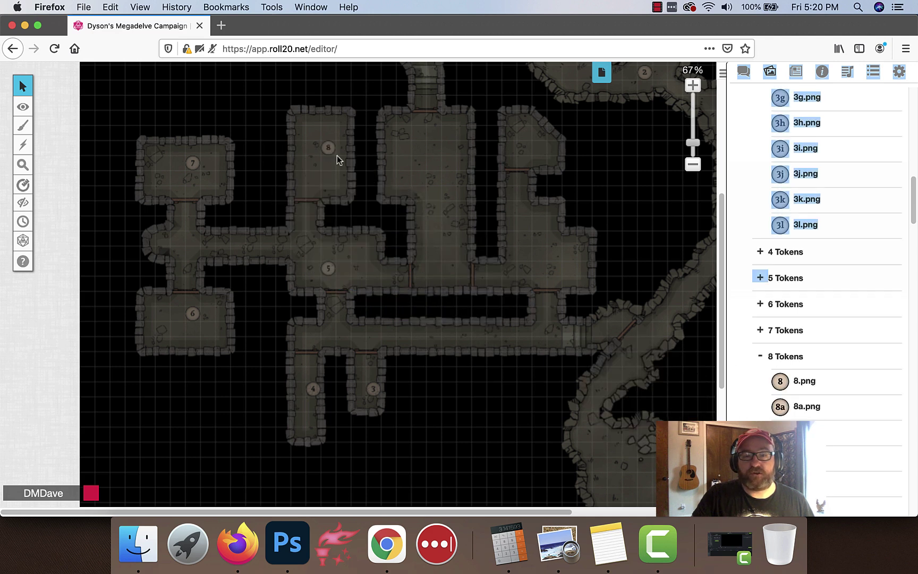
click(760, 355)
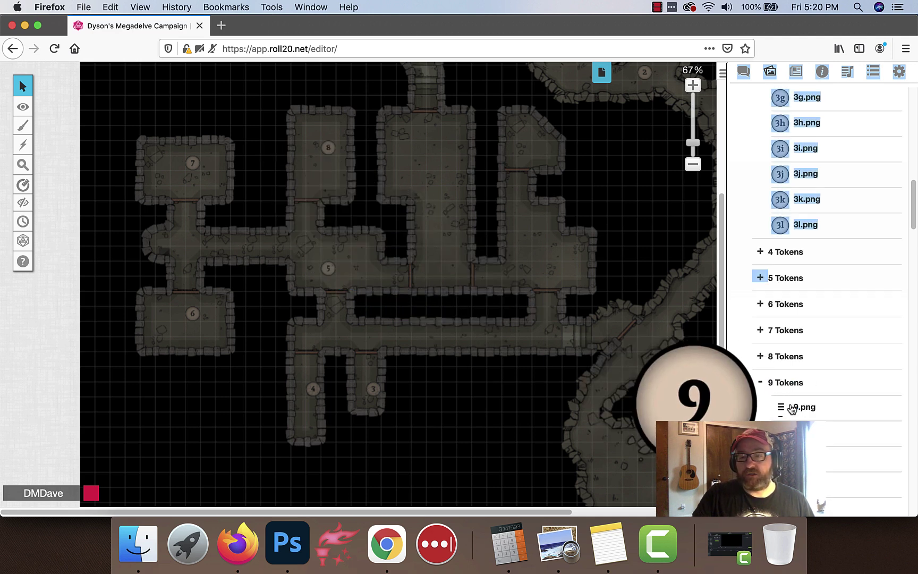
Place 9.png in the large hall below the curved stair passage and shift it slightly north within the hall
mouse_move(794, 407)
mouse_down()
mouse_move(558, 308)
mouse_move(435, 217)
mouse_move(435, 189)
mouse_up()
scroll(530, 219, up, 1)
scroll(530, 218, up, 4)
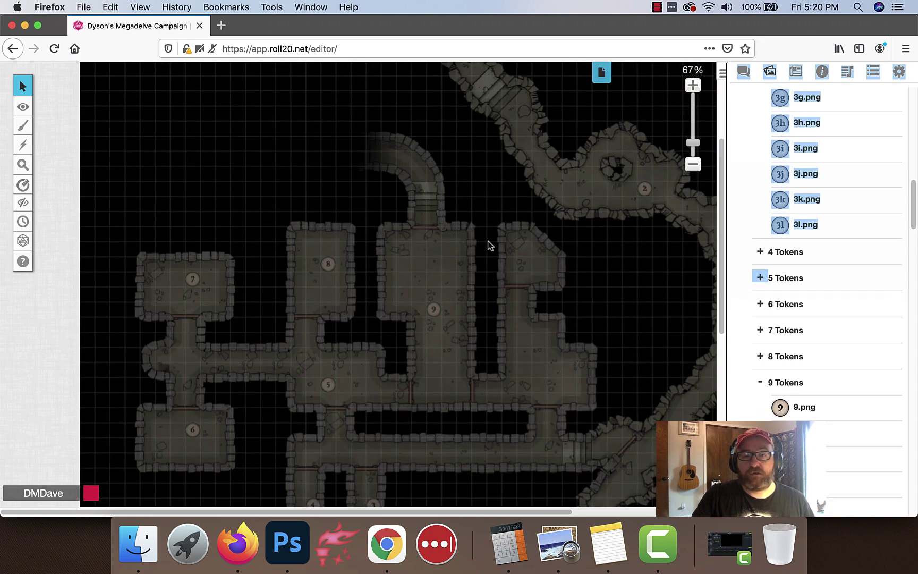
drag(439, 306, 438, 292)
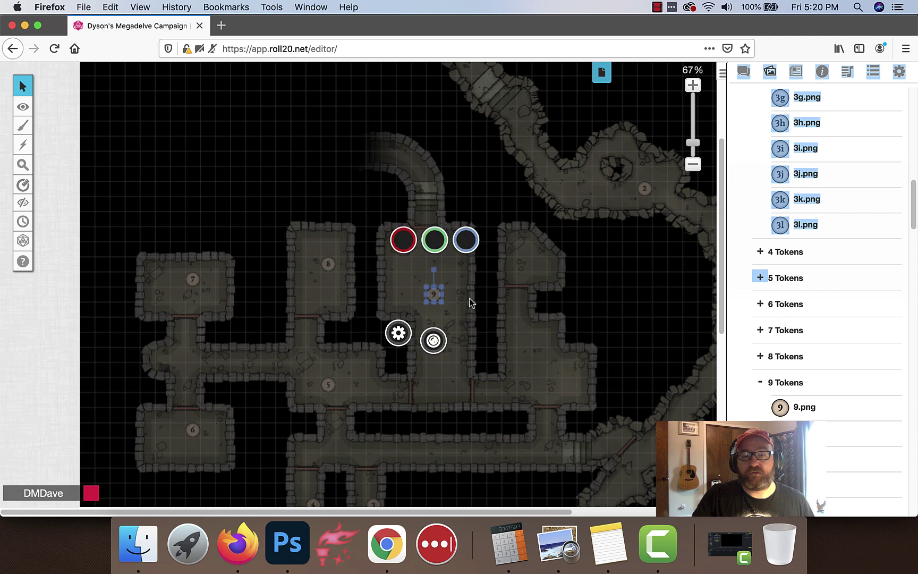
click(424, 220)
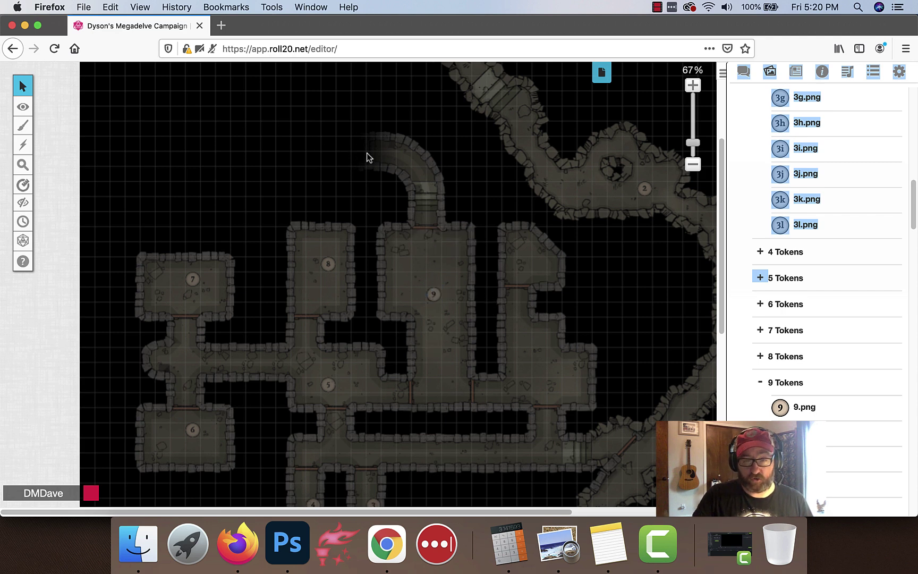
Collapse the 9 Tokens folder, then place token 10 in the eastern walled room and token 11 in the angled chamber north of it
scroll(462, 242, right, 2)
scroll(463, 242, down, 1)
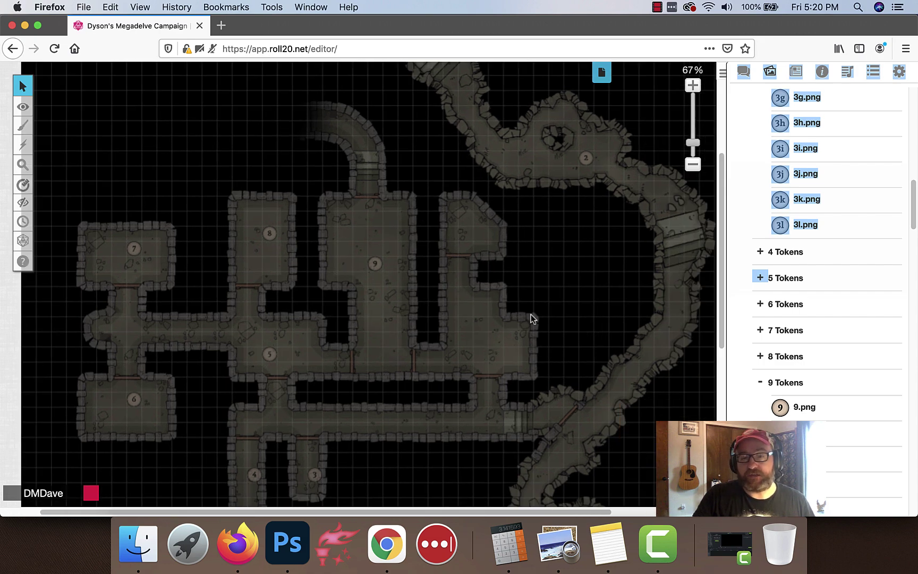
scroll(533, 305, down, 1)
scroll(533, 305, left, 1)
drag(804, 407, 786, 383)
click(785, 382)
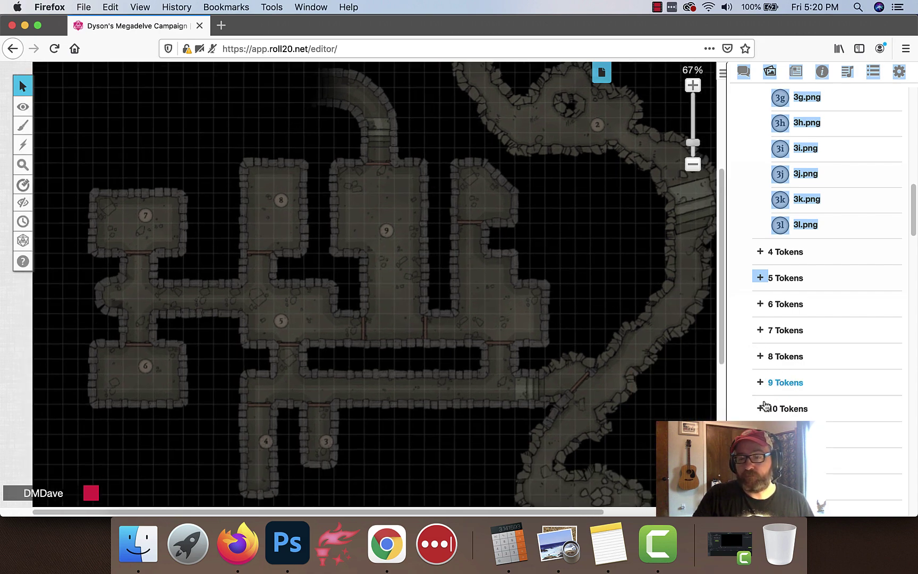
click(788, 408)
drag(707, 375, 494, 307)
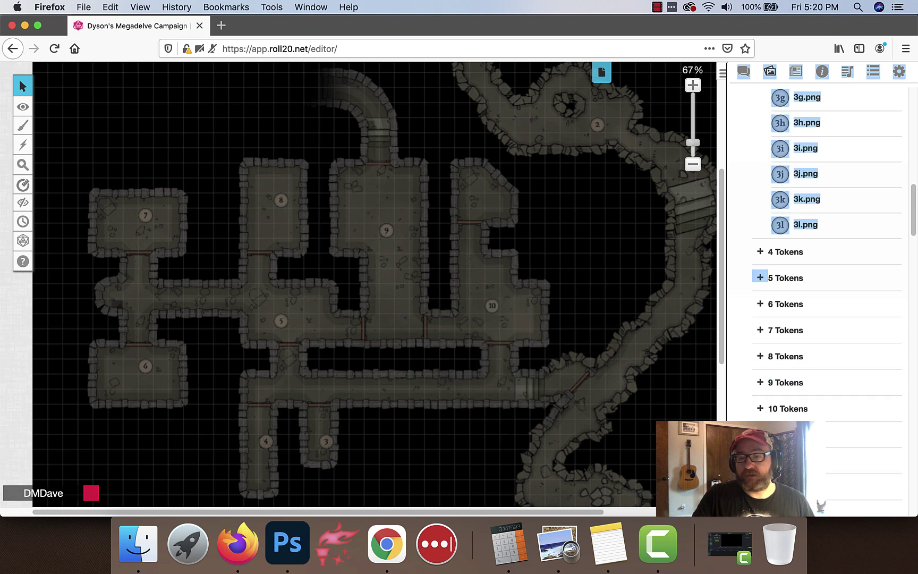
drag(707, 414, 478, 185)
Move token 3 into the southern cavern with the rubble and token 4 into the short dead-end room
scroll(546, 202, down, 3)
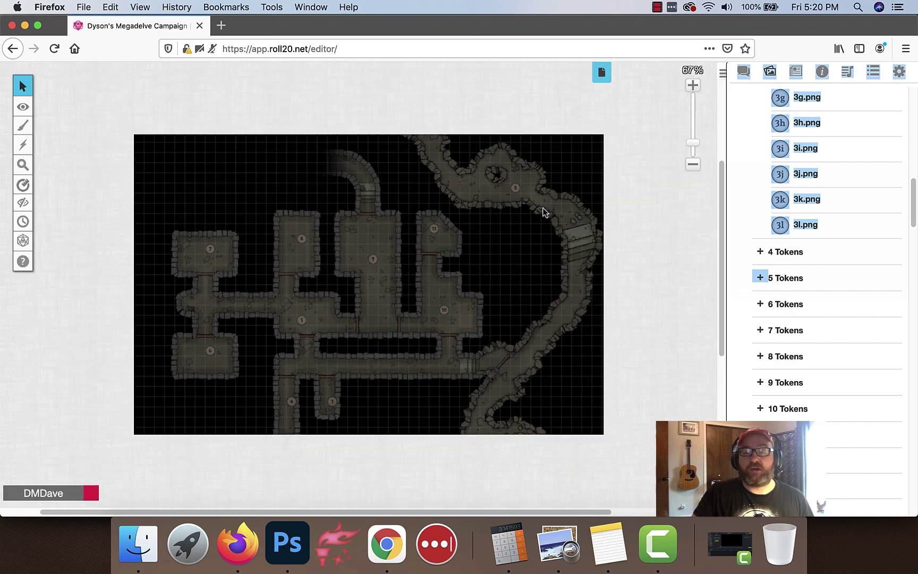
scroll(488, 229, down, 2)
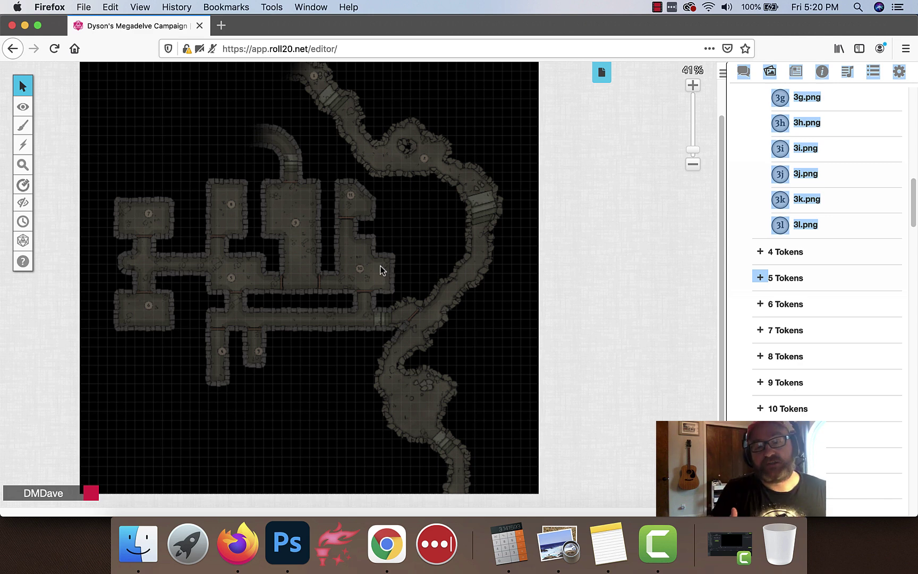
scroll(451, 404, up, 3)
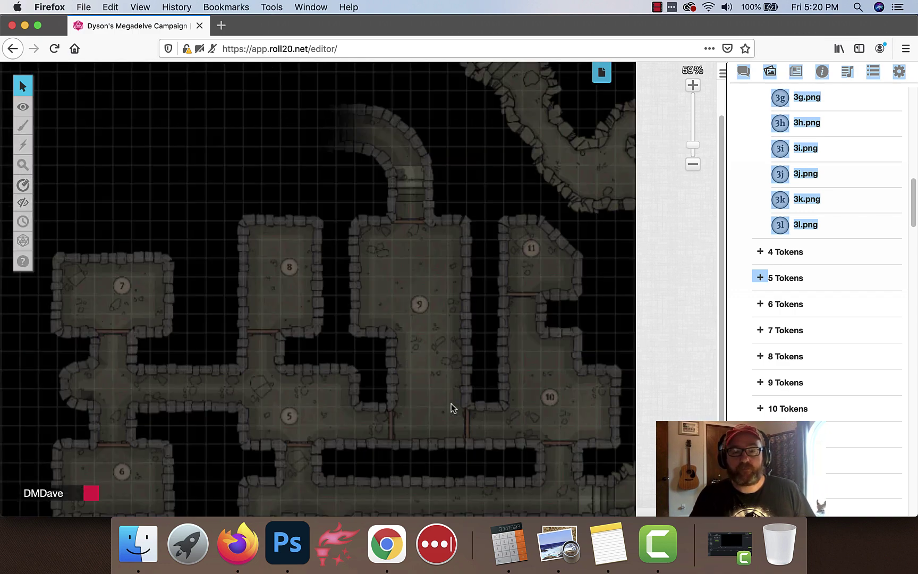
scroll(355, 390, up, 1)
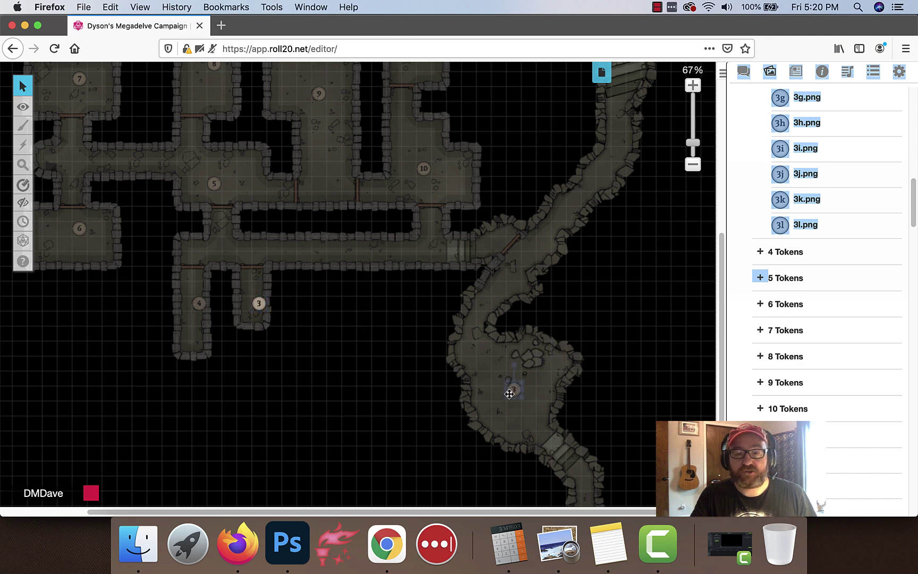
drag(511, 390, 258, 302)
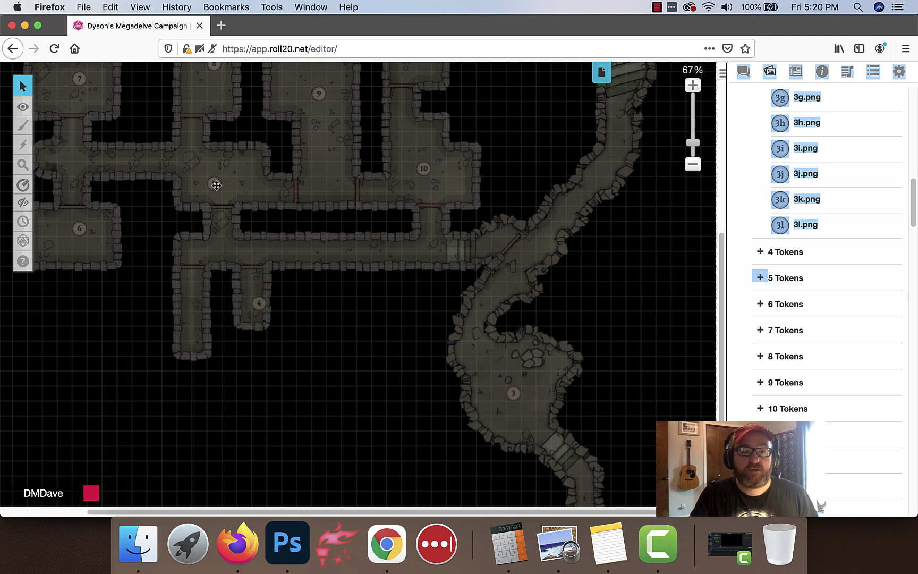
Move token 5 into the longer dead-end room and token 6 into the junction room north of the corridor
drag(215, 184, 203, 297)
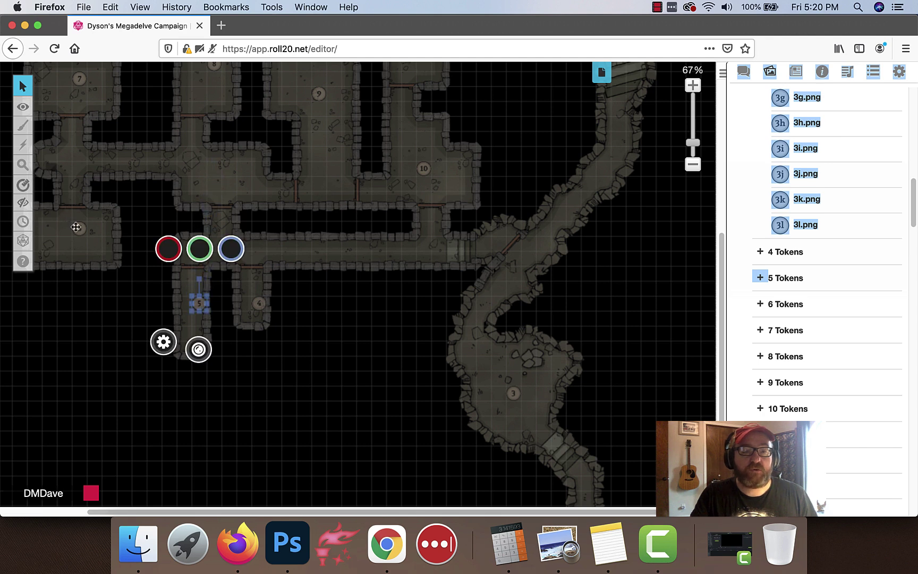
click(208, 181)
drag(208, 180, 210, 173)
scroll(160, 191, left, 5)
scroll(159, 191, up, 3)
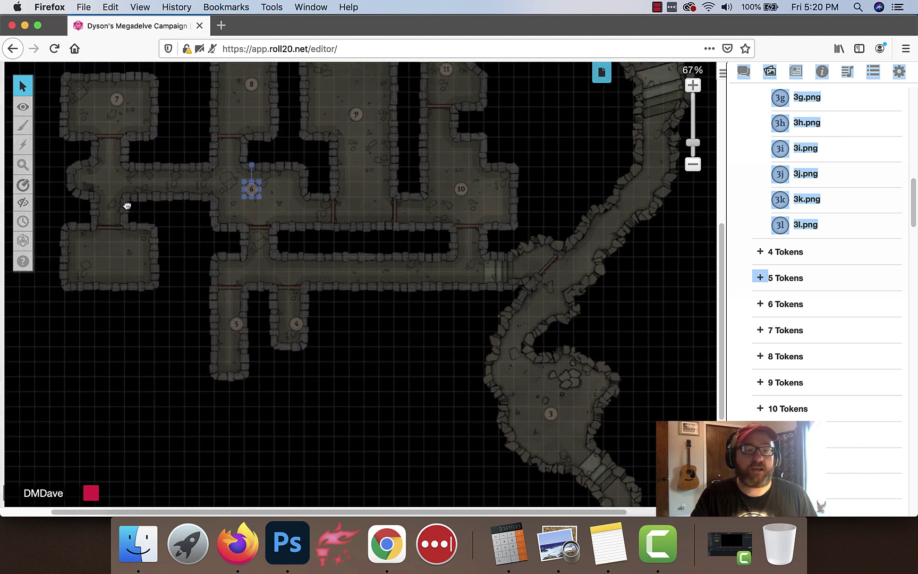
Move token 7 into the southwestern room and token 8 into the northwestern room
drag(128, 101, 128, 253)
click(250, 127)
drag(262, 89, 127, 102)
click(261, 152)
Move token 9 into the tall room north of token 6 and token 10 into the large central hall
drag(367, 119, 263, 104)
drag(473, 193, 353, 104)
click(417, 142)
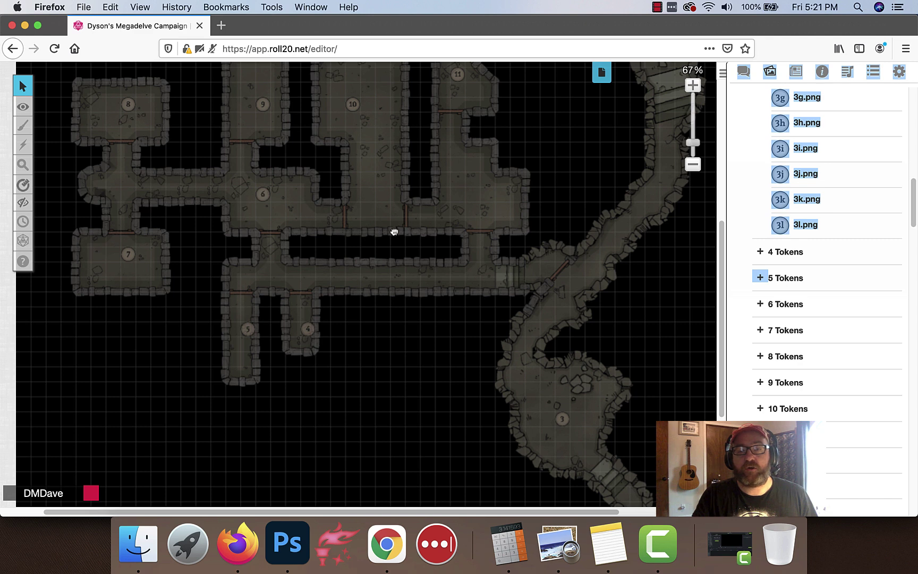
Move token 11 into the eastern walled room and place token 12 in the angled chamber north of it
scroll(394, 232, up, 2)
drag(460, 117, 471, 215)
click(554, 299)
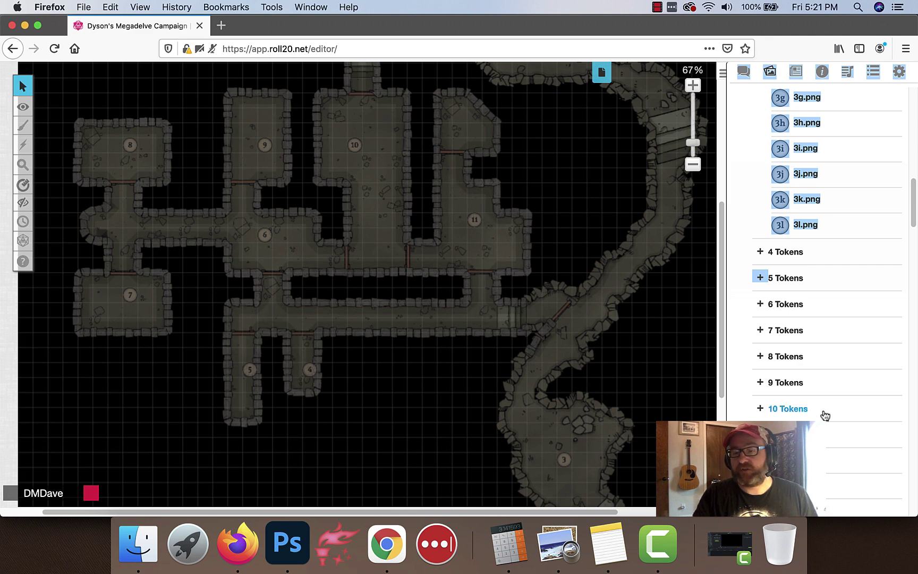
mouse_move(808, 496)
mouse_down()
mouse_move(651, 483)
mouse_move(509, 172)
mouse_move(461, 116)
mouse_up()
scroll(537, 234, down, 2)
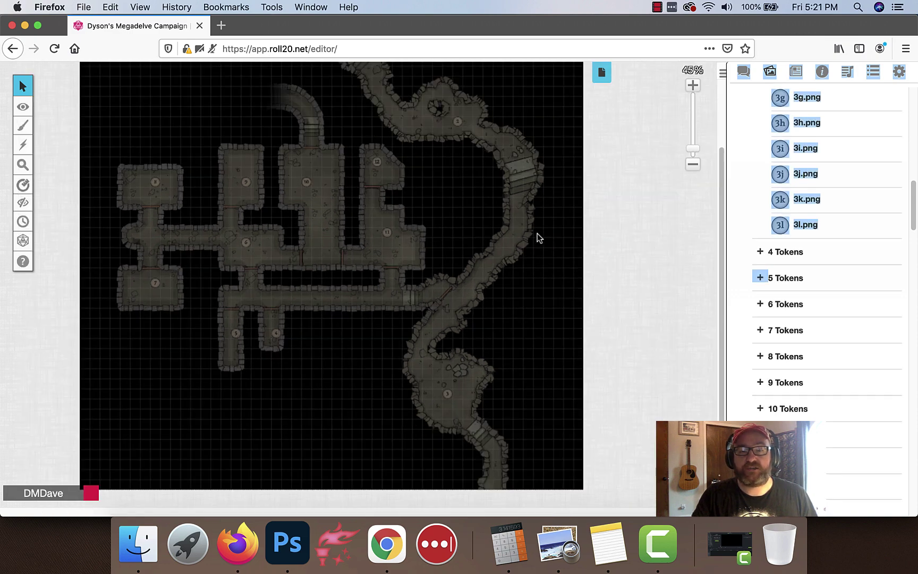
scroll(537, 234, down, 2)
scroll(421, 197, up, 3)
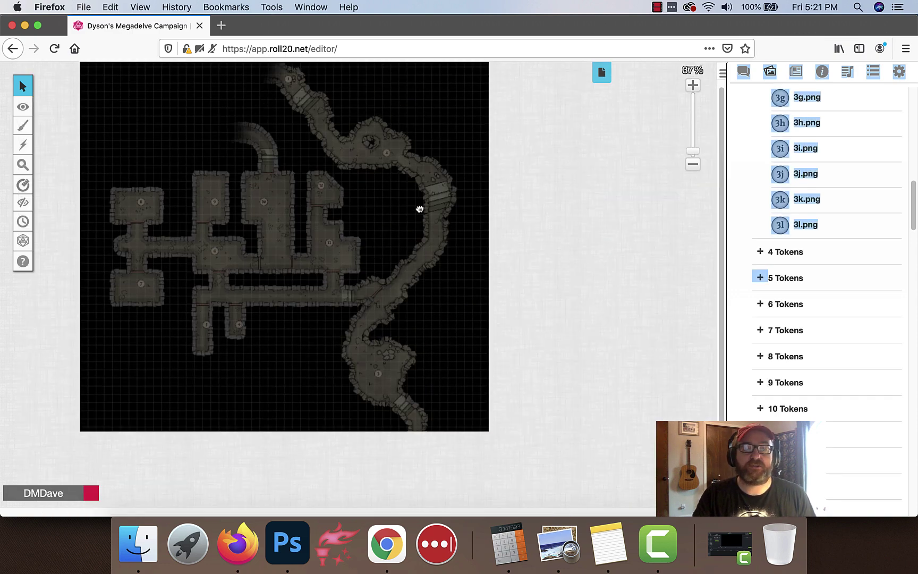
scroll(412, 225, down, 2)
scroll(412, 210, up, 3)
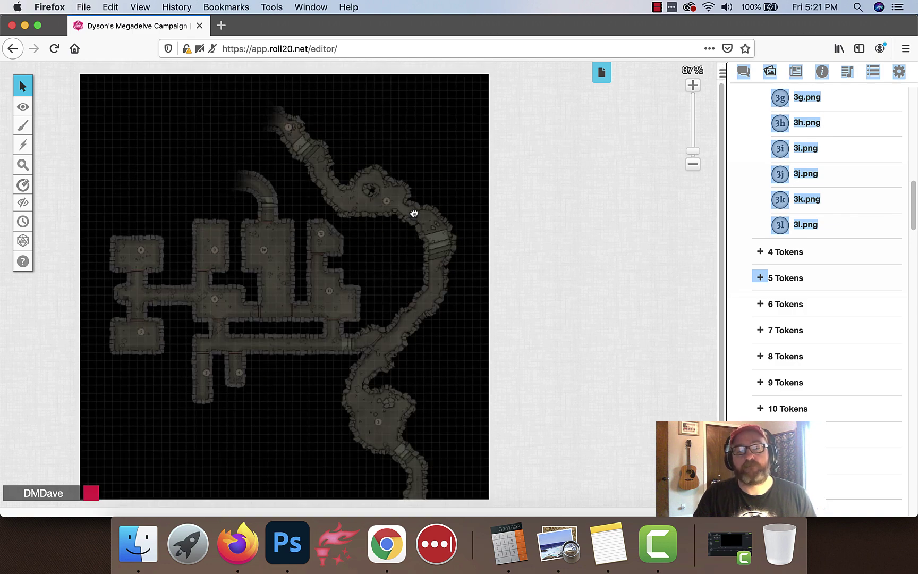